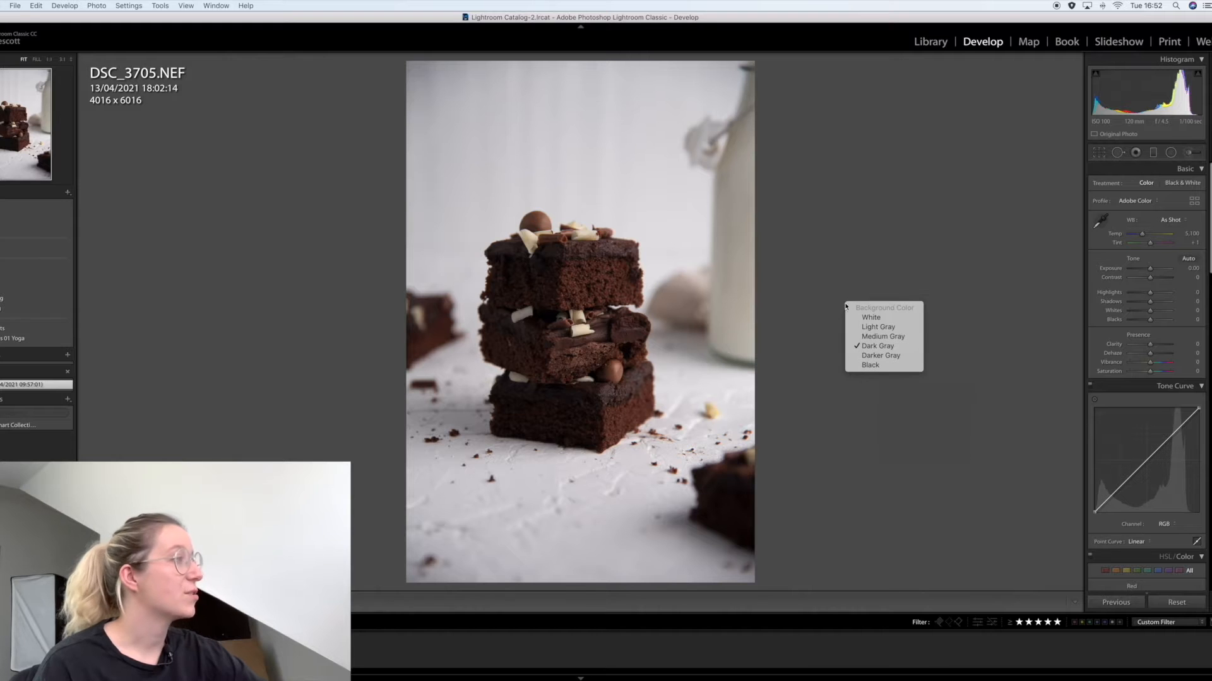
Set the background around the photo to white and enable lens profile corrections with the default setup.
left_click(869, 320)
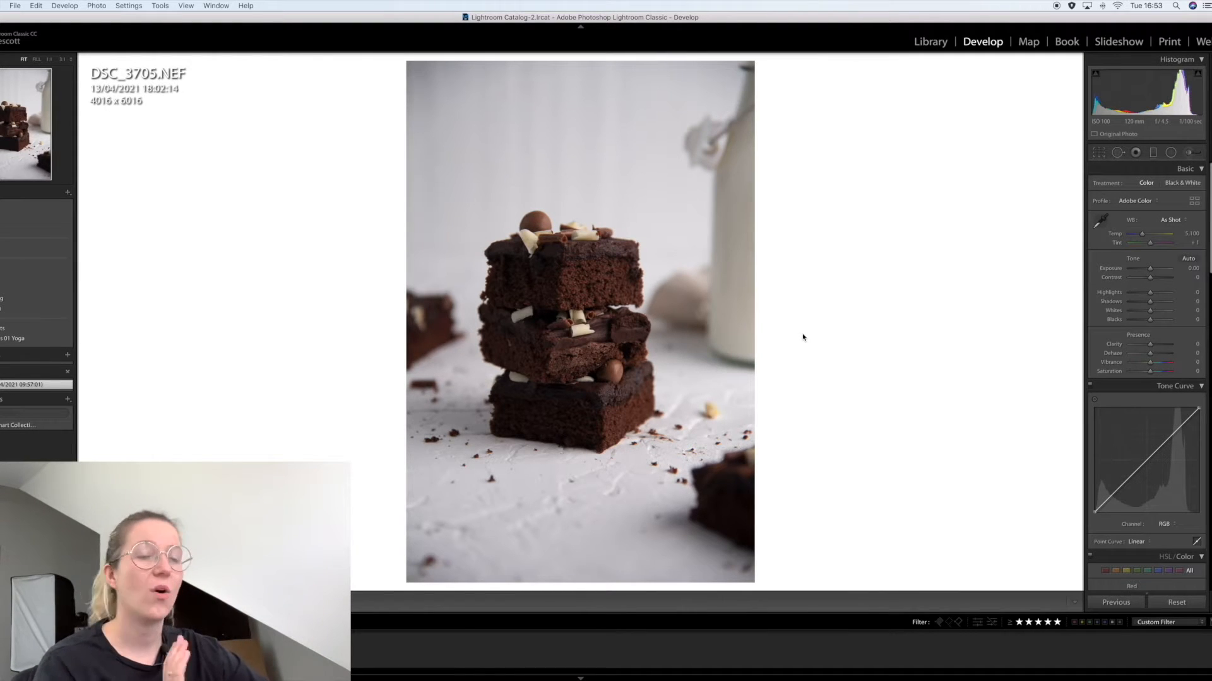
scroll(1152, 218, "down", 10)
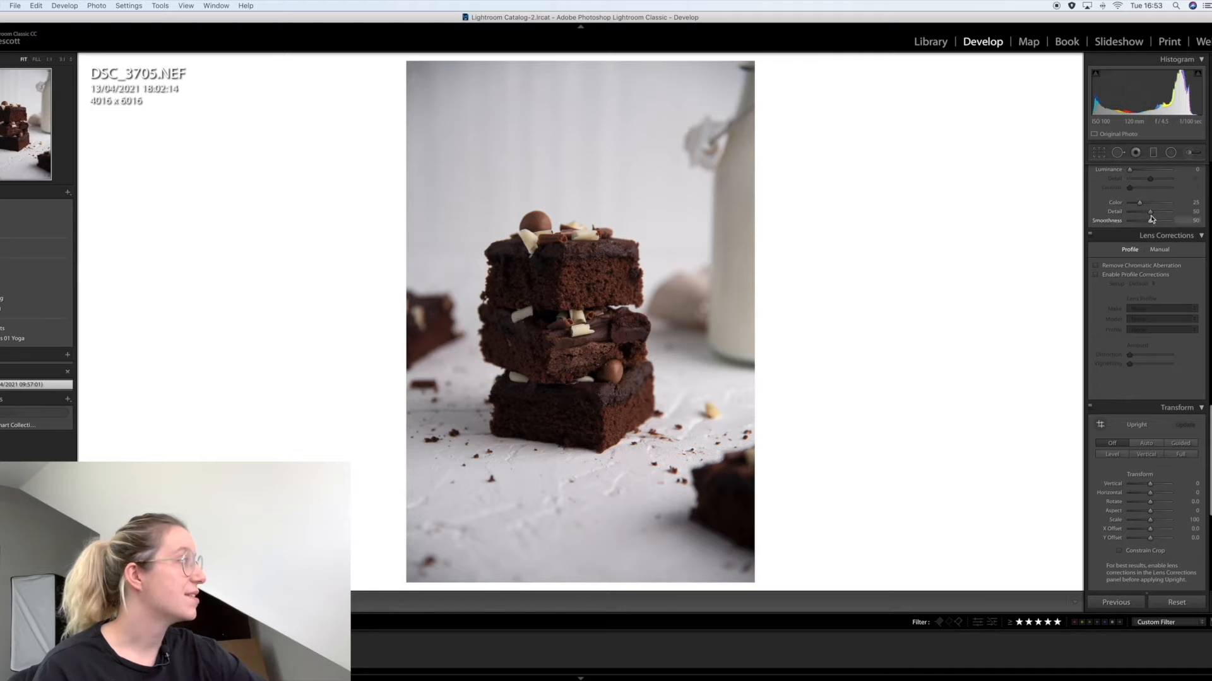
left_click(1097, 278)
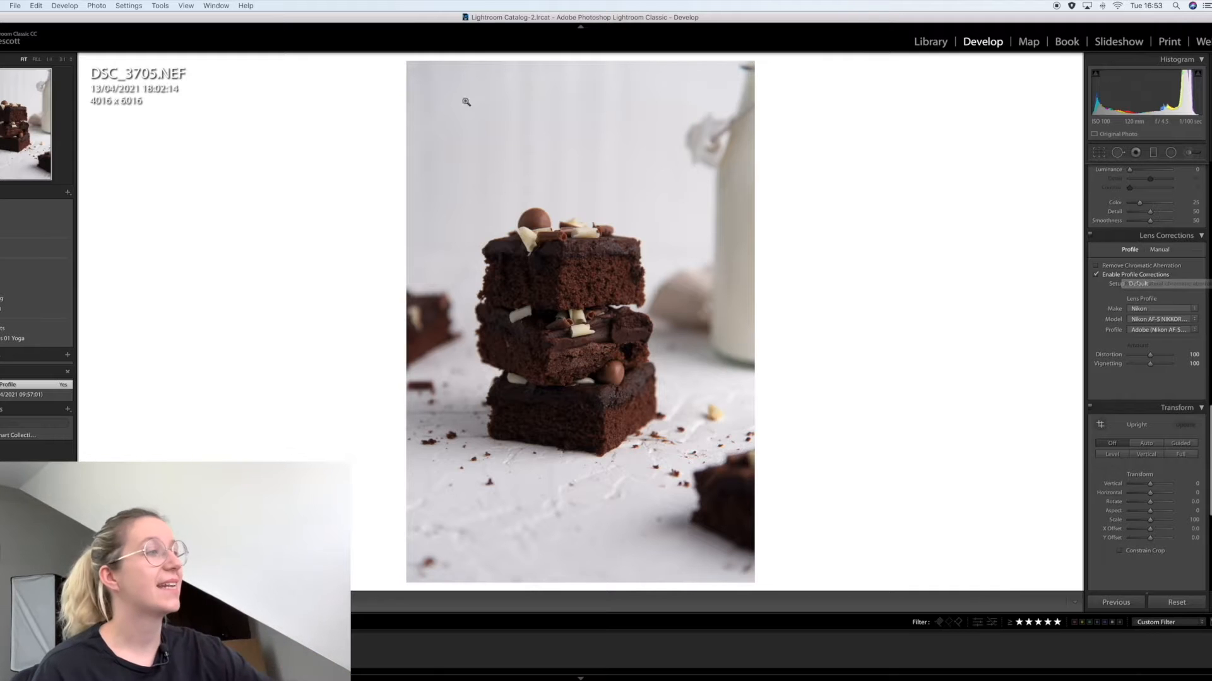
left_click(1105, 279)
left_click(1105, 279)
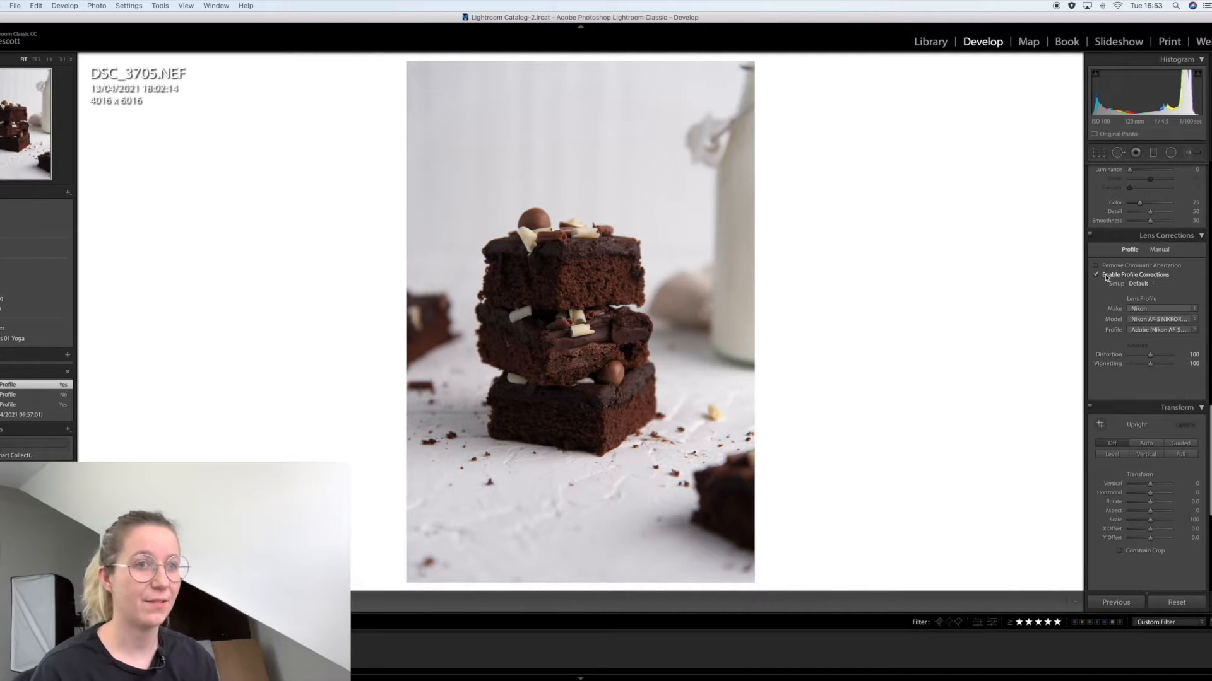
Warm the photo's white balance by setting the temperature to 5,277.
scroll(1159, 313, "up", 10)
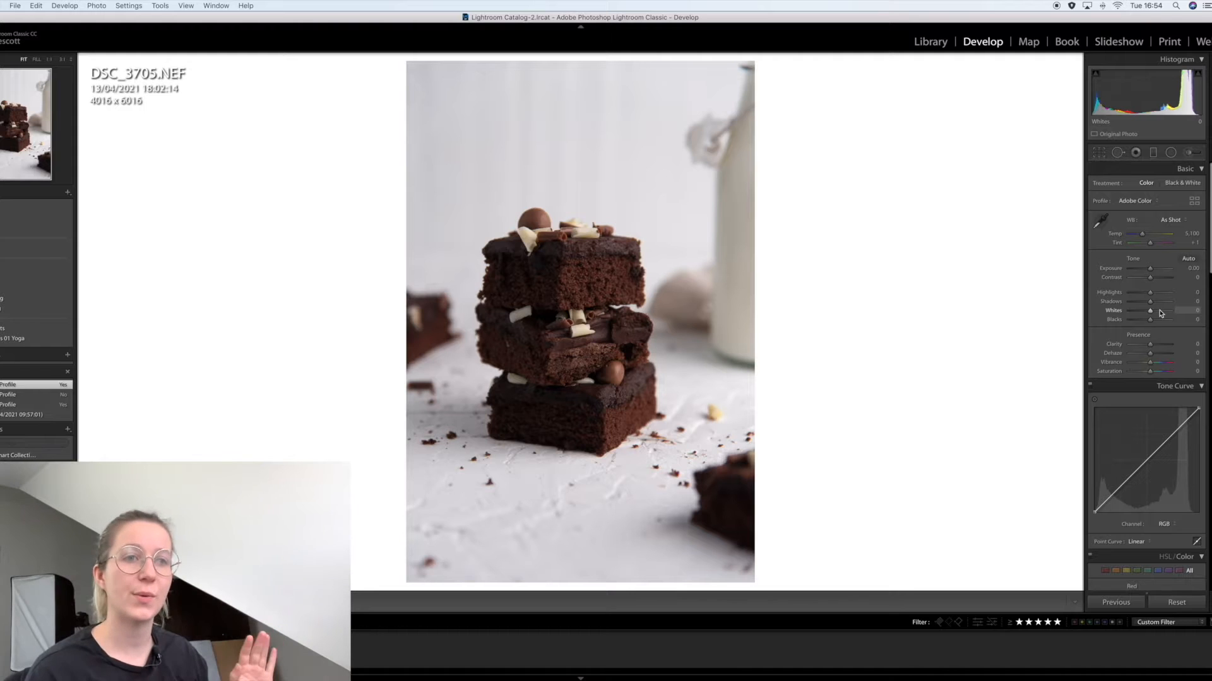
scroll(1160, 313, "down", 3)
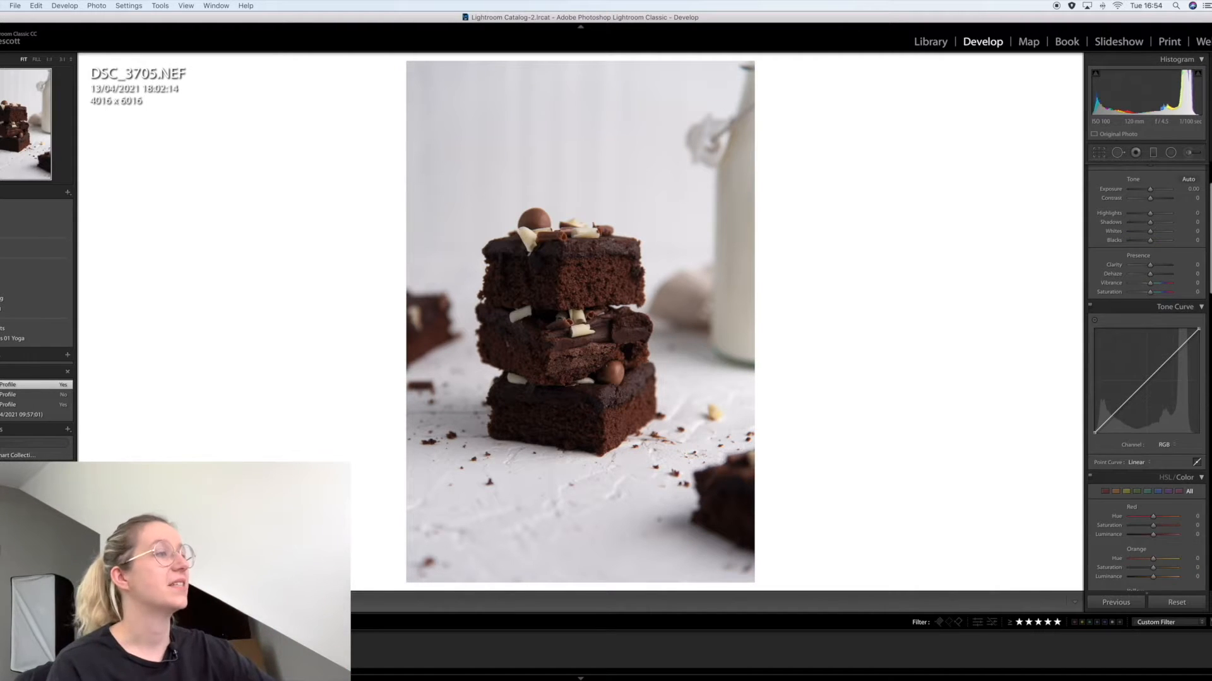
scroll(1144, 253, "up", 3)
left_click_drag(1142, 237, 1144, 237)
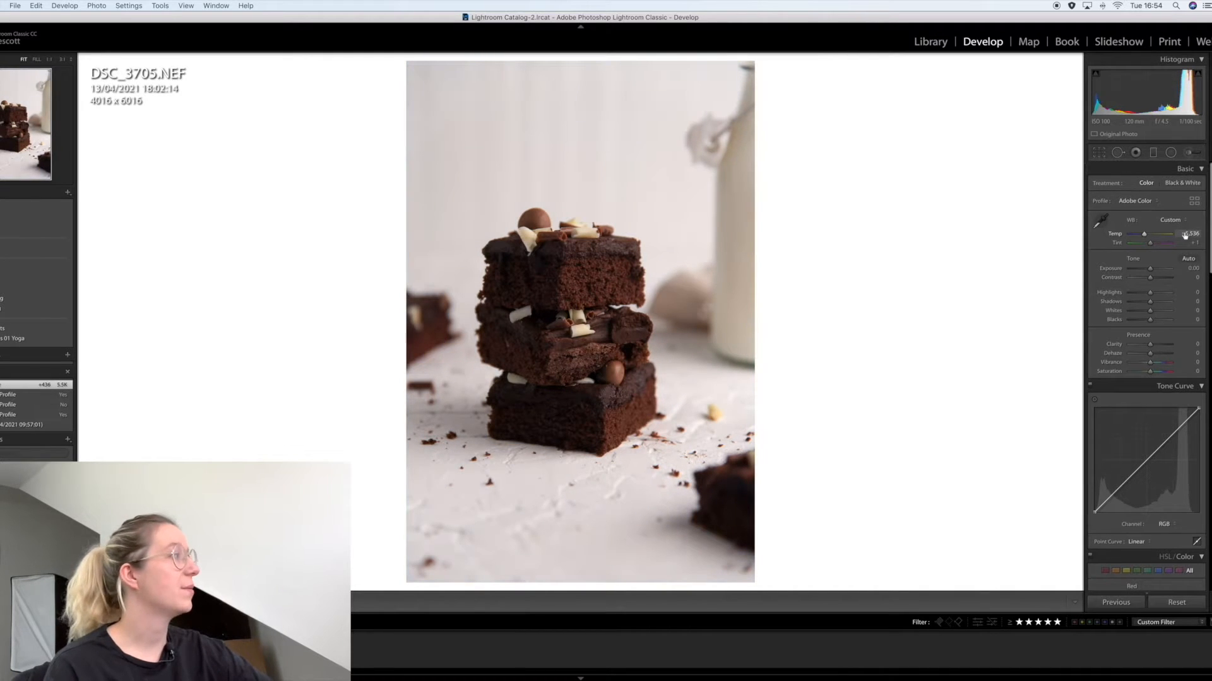
left_click(1170, 220)
left_click(1167, 163)
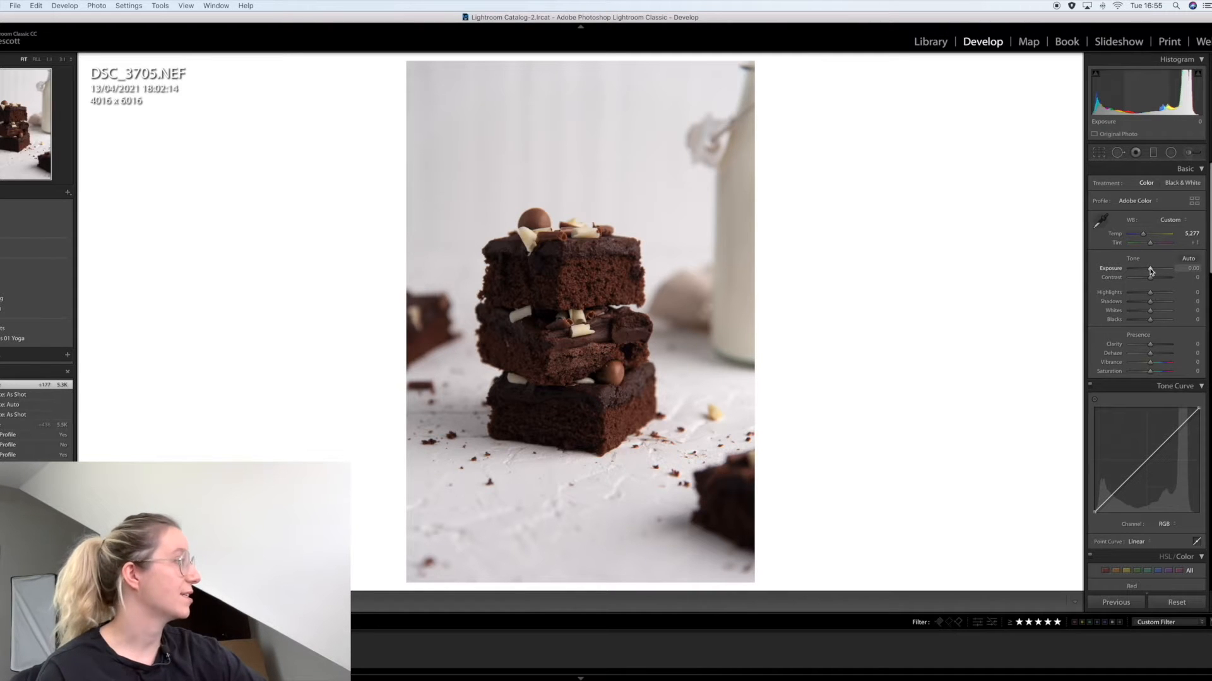
Try raising the photo's exposure to +0.55 and reset it to zero.
left_click_drag(1150, 272, 1152, 274)
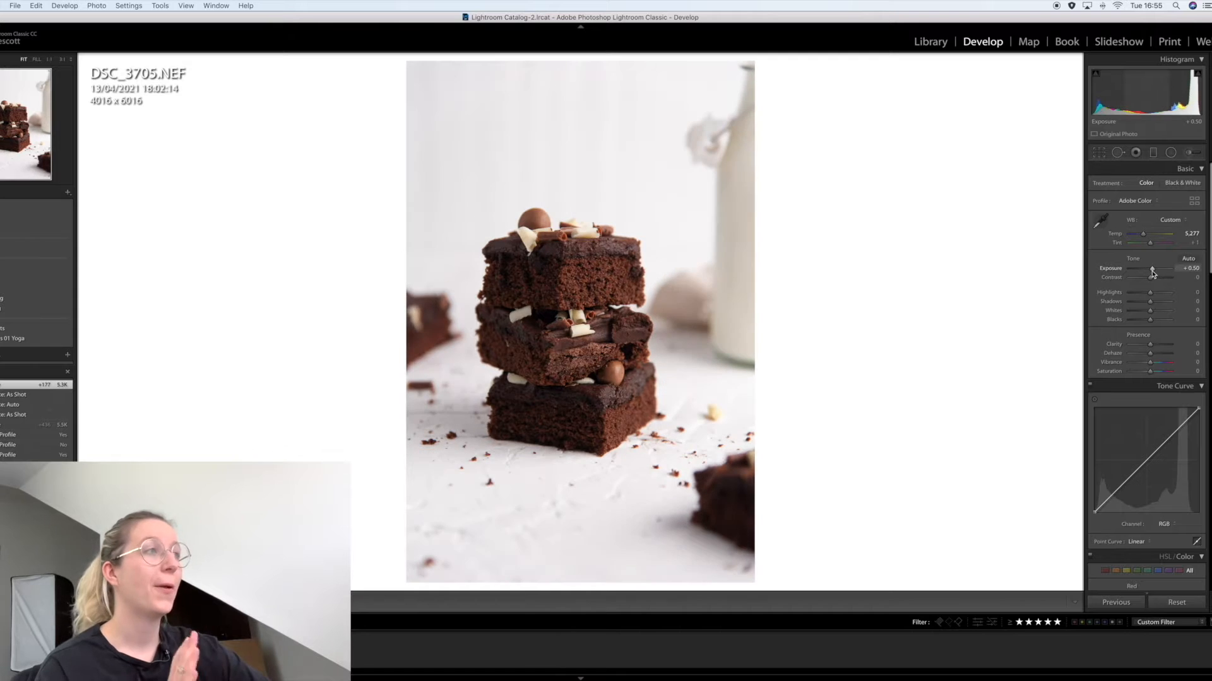
left_click_drag(1152, 273, 1152, 273)
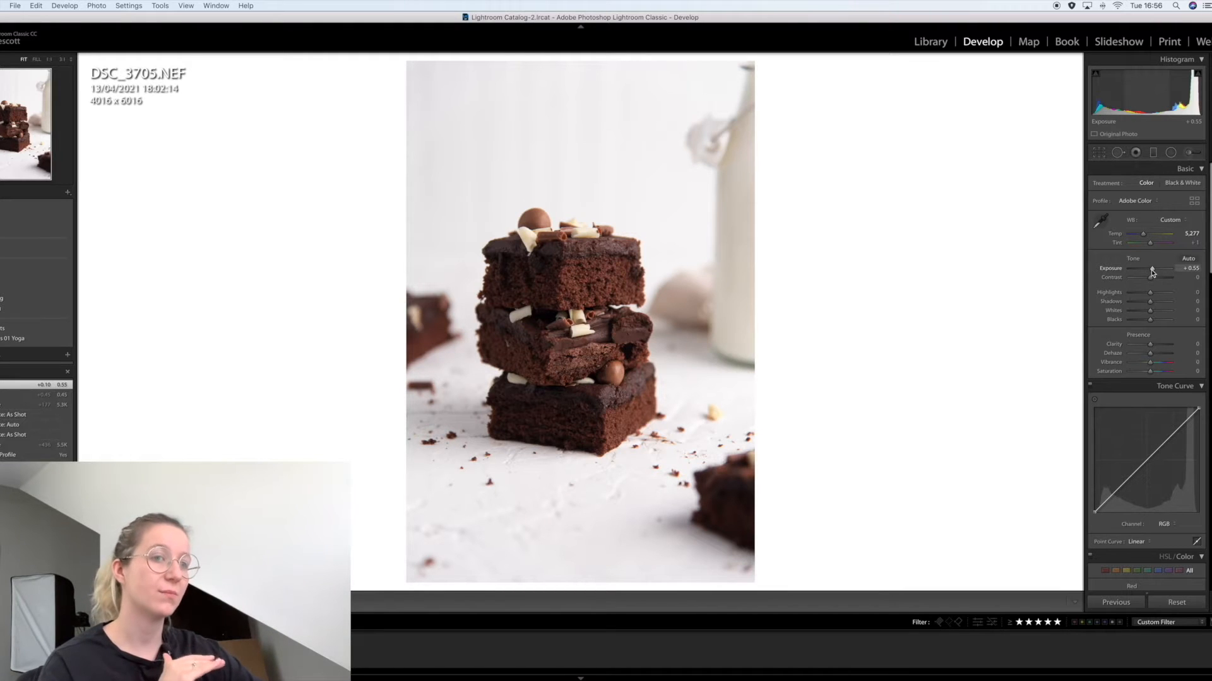
double_click(1105, 269)
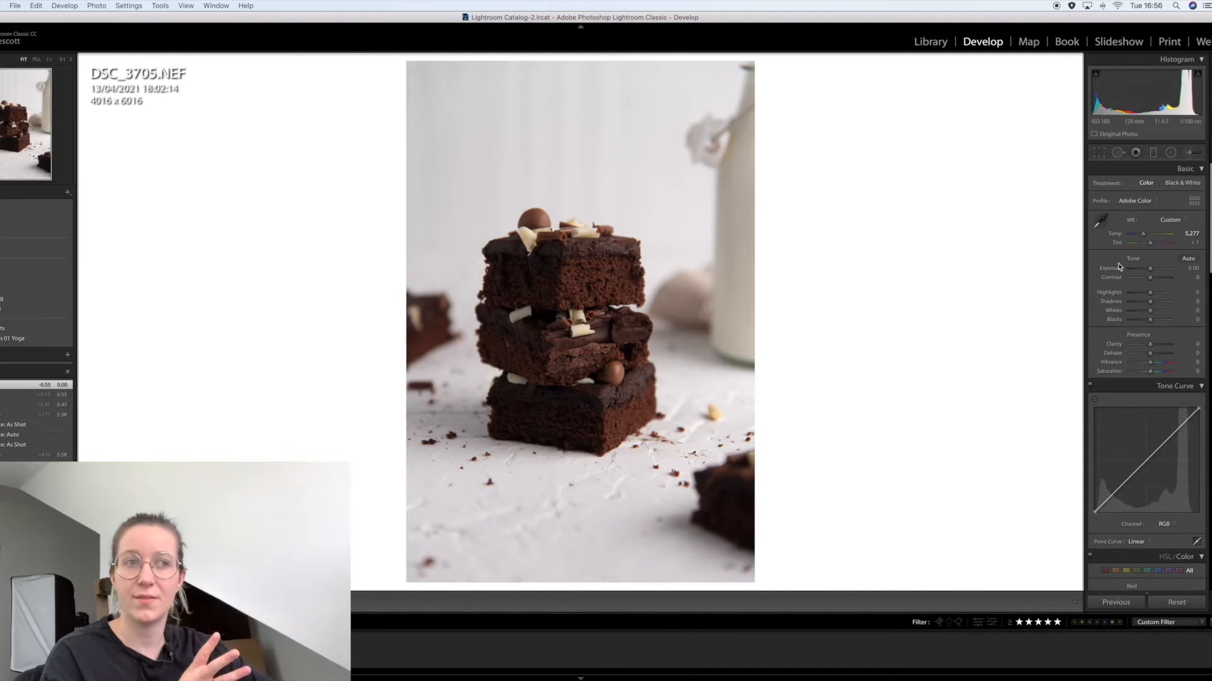
Raise the black point of the RGB tone curve to slightly fade the darkest tones.
scroll(1123, 270, "down", 3)
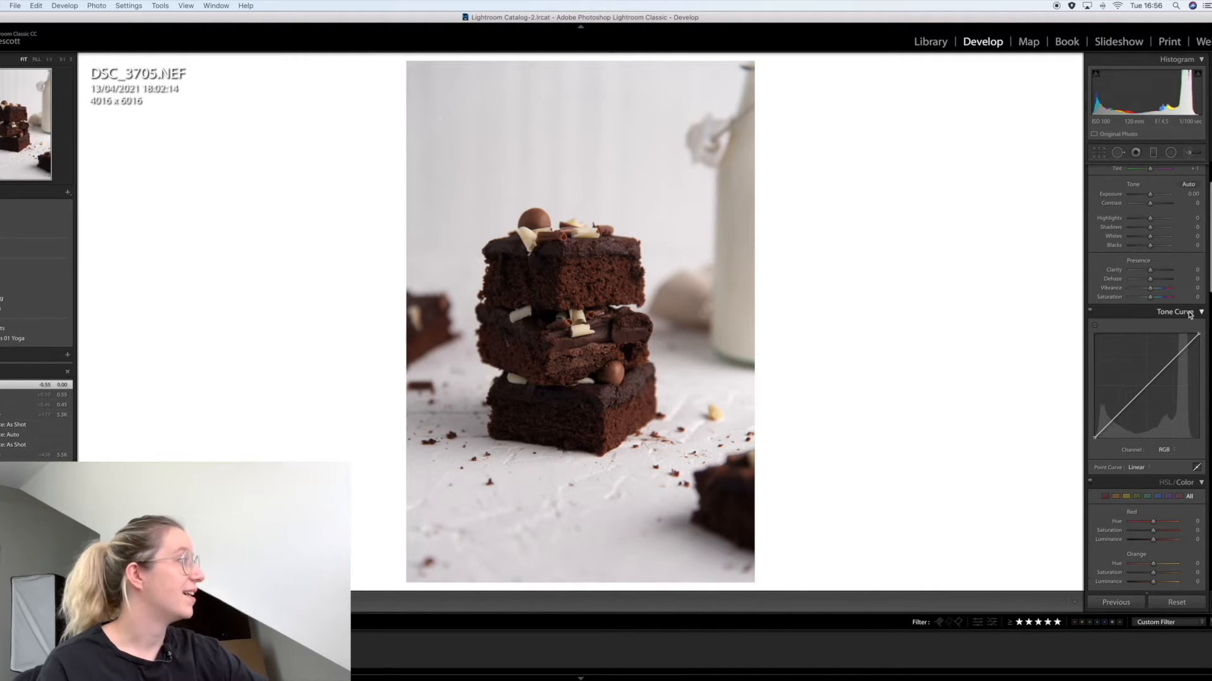
scroll(1190, 315, "down", 2)
left_click_drag(1084, 333, 1067, 375)
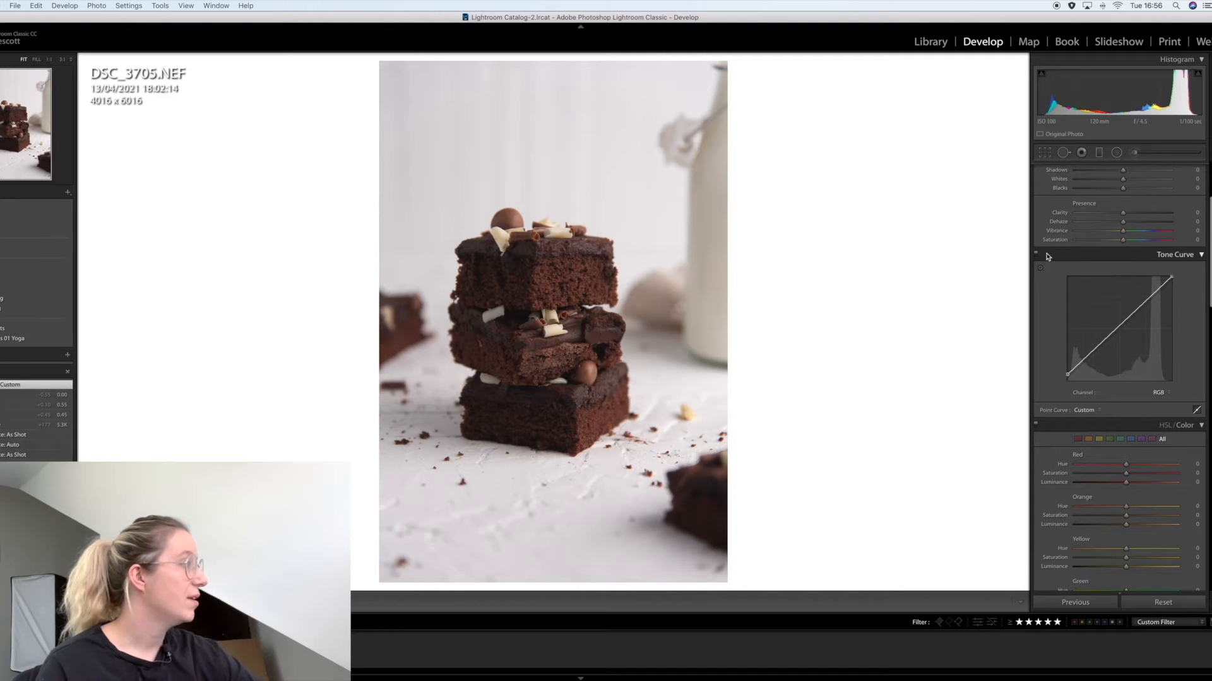
left_click_drag(1067, 373, 1068, 371)
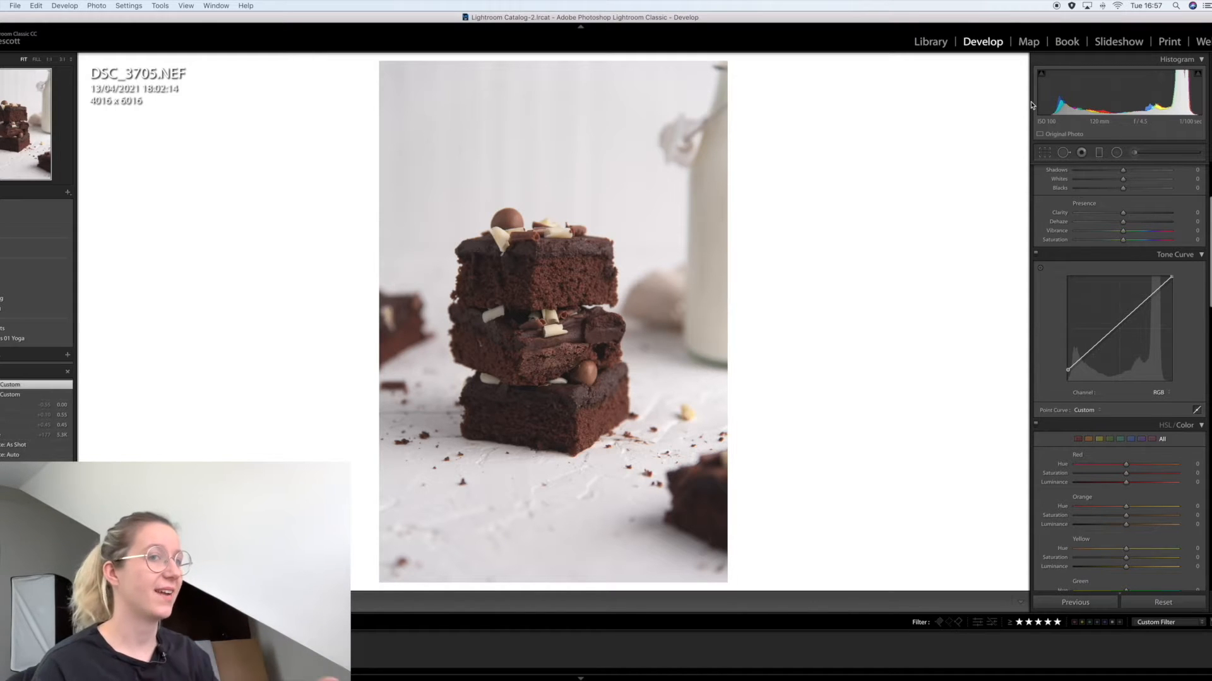
Shape the RGB tone curve into a gentle S with a lowered shadow point and raised highlight point, and check the before/after comparison.
left_click(1093, 347)
left_click_drag(1094, 348, 1096, 357)
left_click(1144, 307)
left_click_drag(1144, 307, 1145, 301)
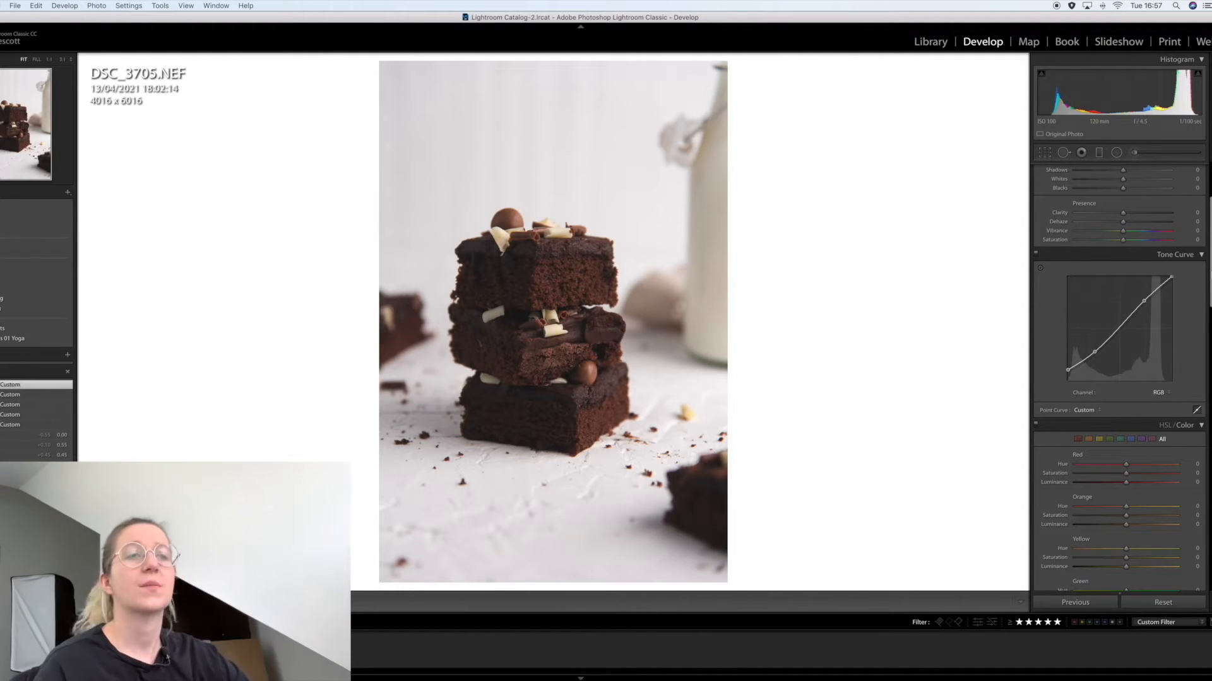
left_click_drag(1144, 301, 1143, 300)
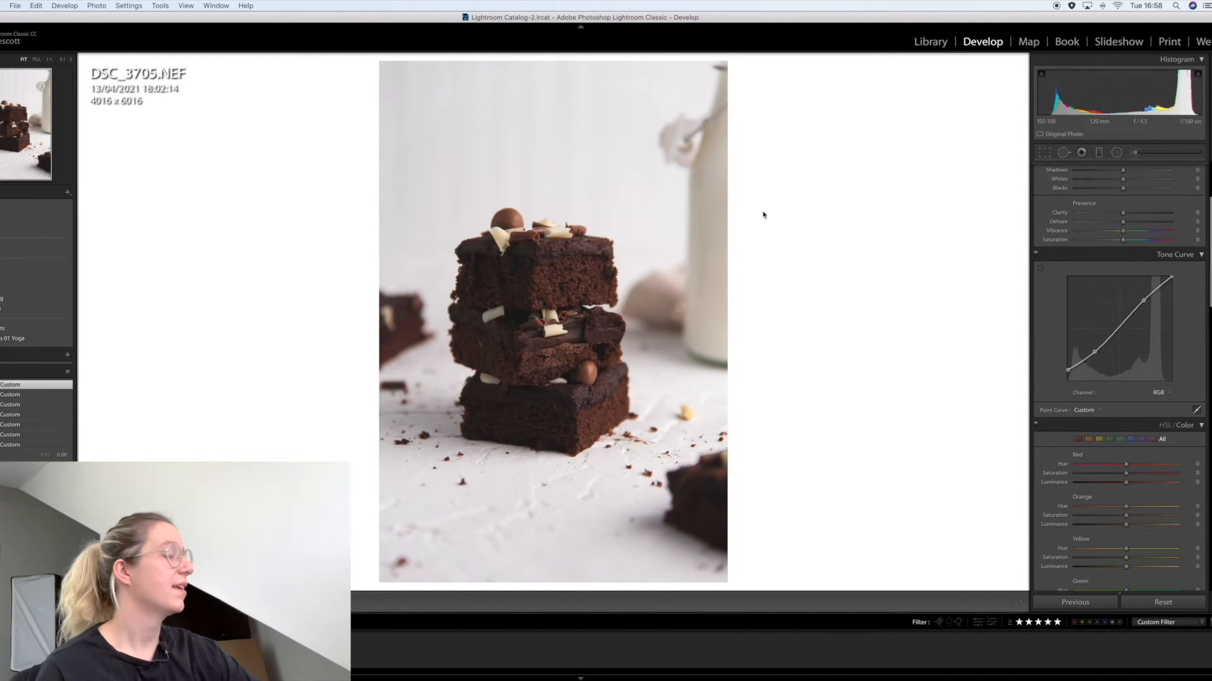
key("j")
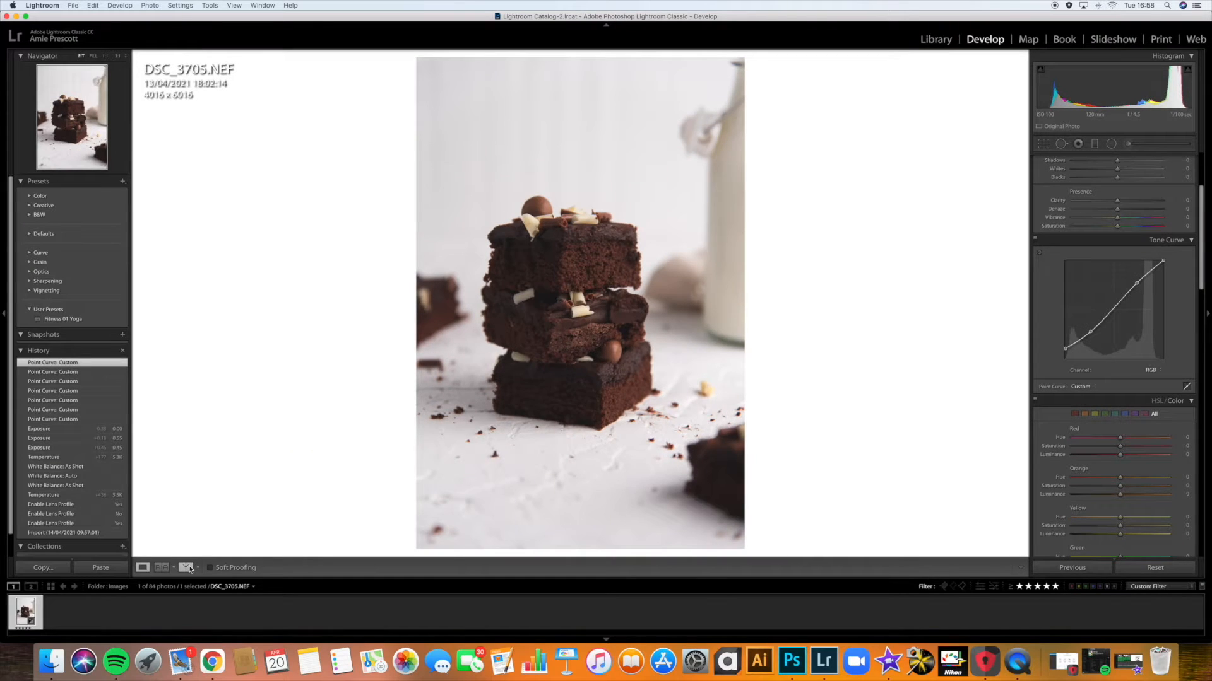
left_click(188, 567)
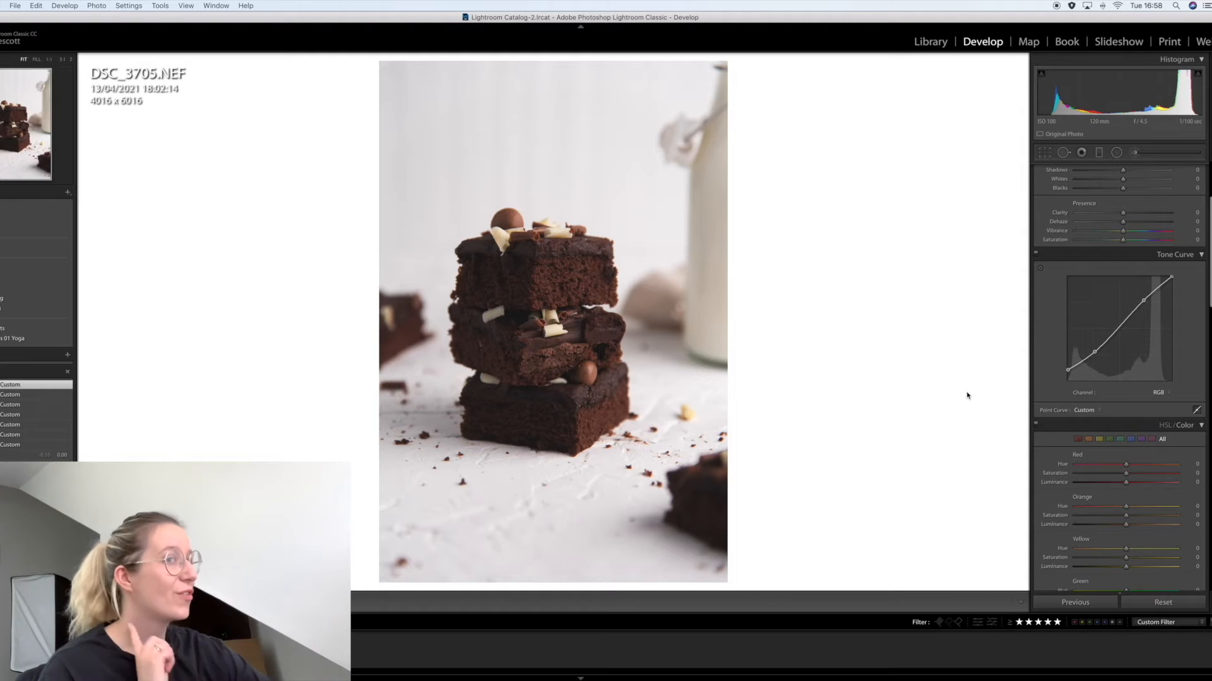
Set Contrast to -17, Shadows to +26, Blacks to -11 and Whites to +42 in the basic tone adjustments.
scroll(1120, 344, "up", 4)
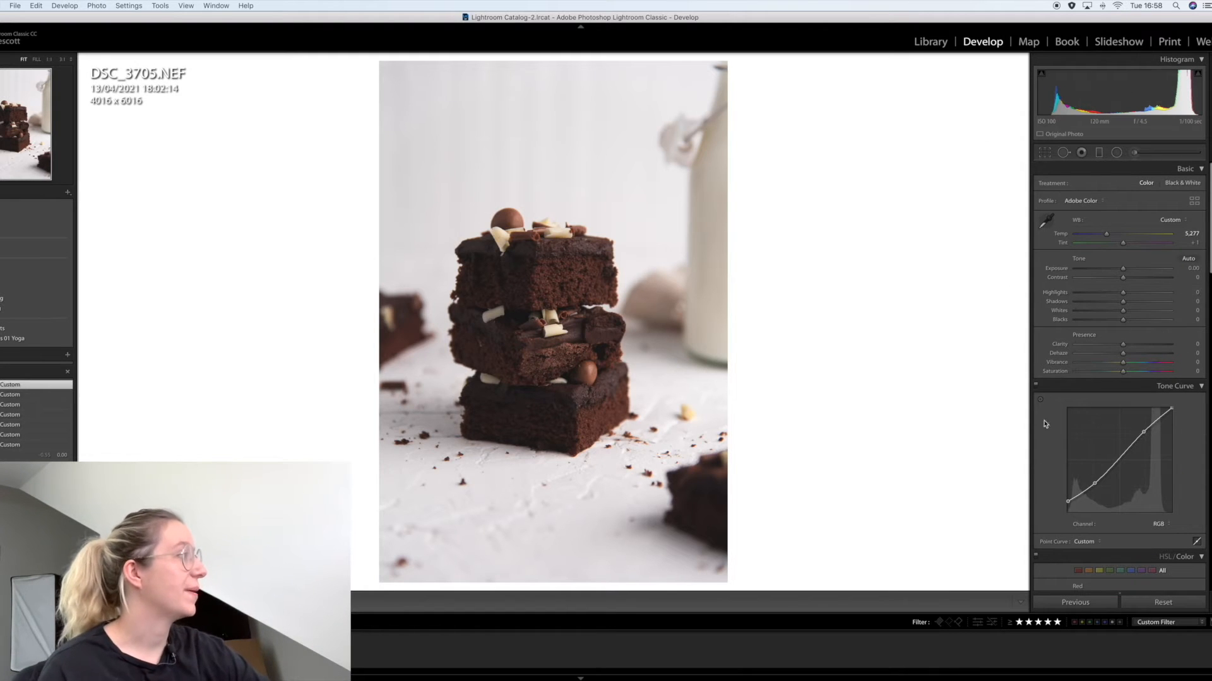
left_click_drag(1123, 277, 1136, 304)
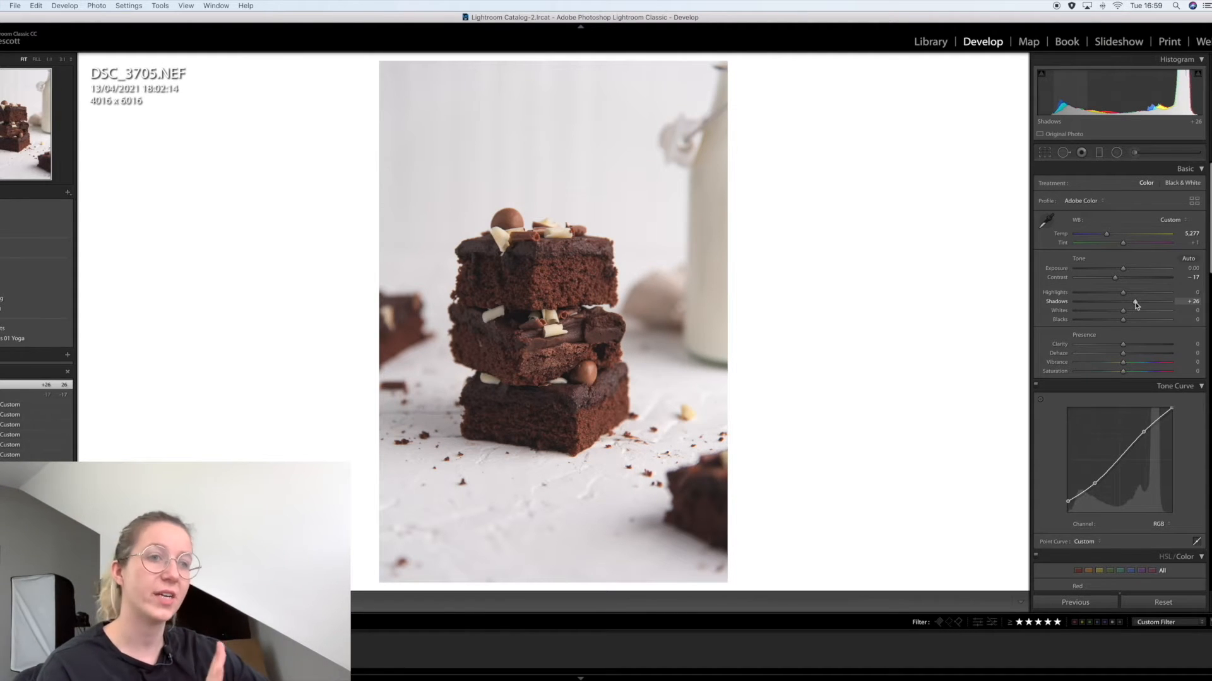
left_click_drag(1123, 320, 1146, 313)
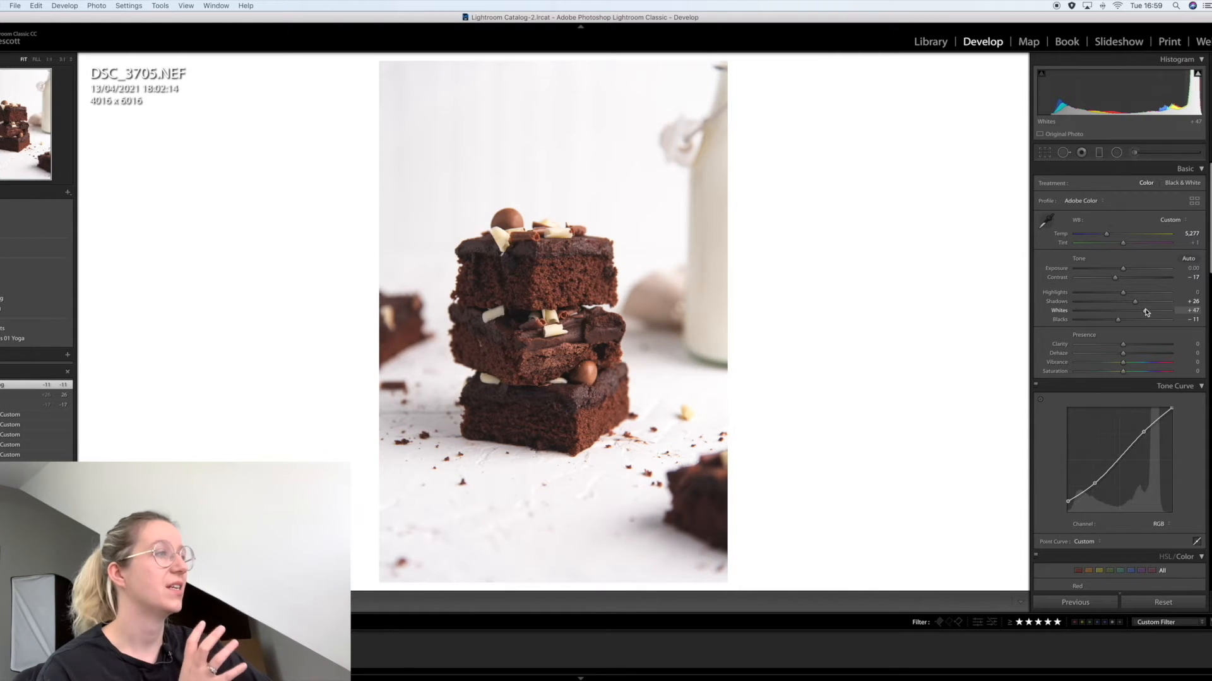
left_click_drag(1146, 312, 1144, 313)
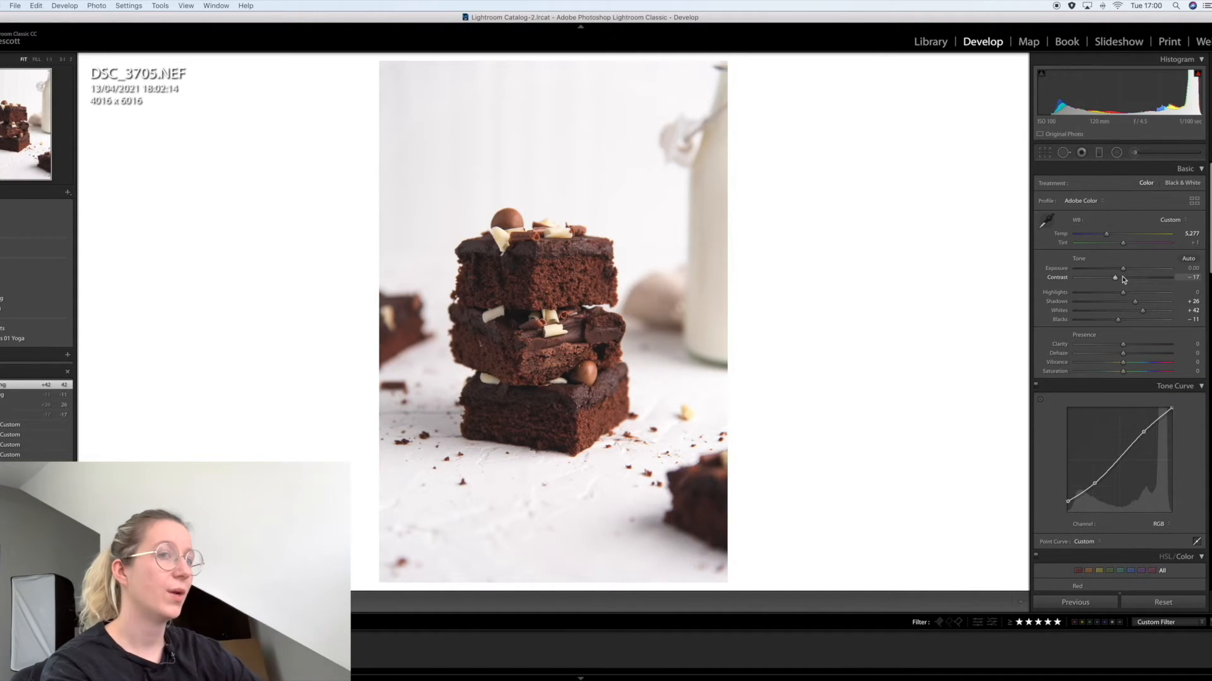
Examine the clipping warnings and zoom in on the crumbs and white surface around the brownie stack.
key("j")
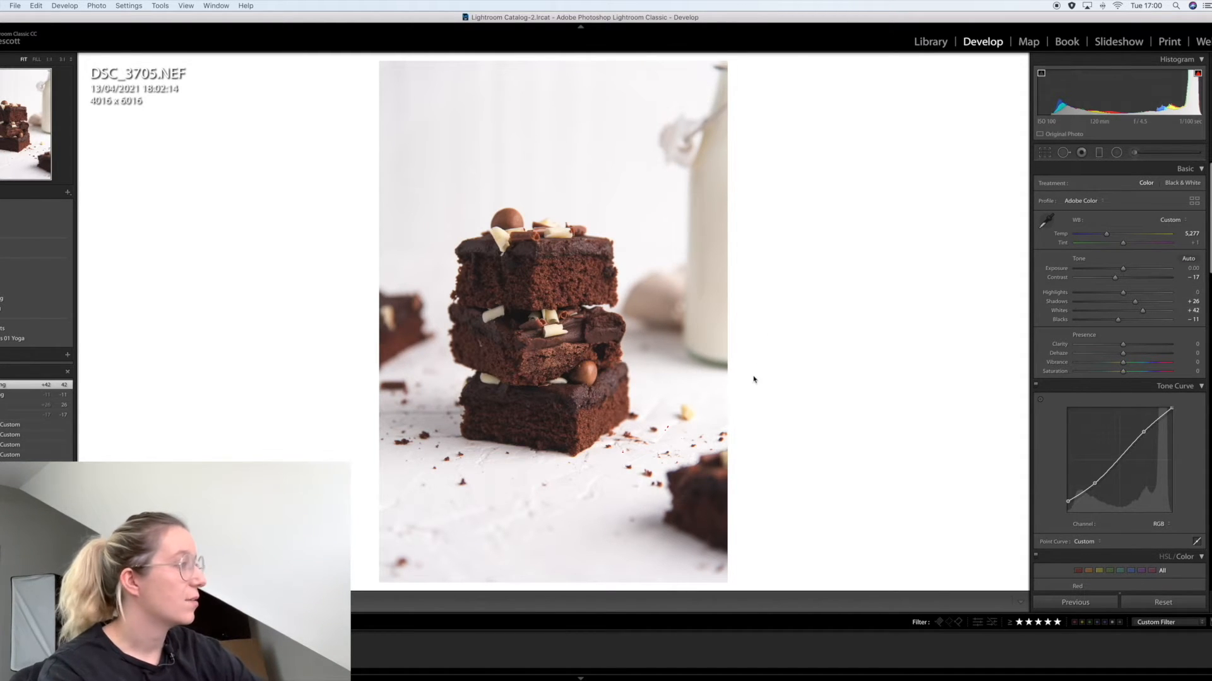
left_click(640, 435)
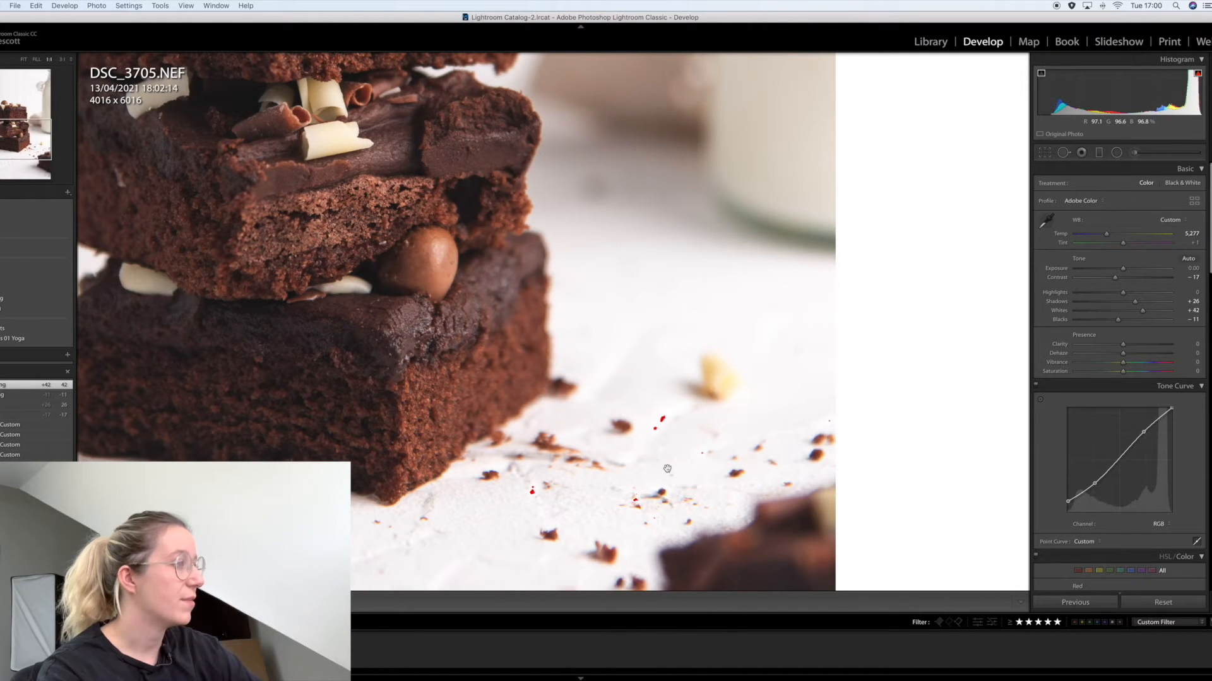
left_click(597, 451)
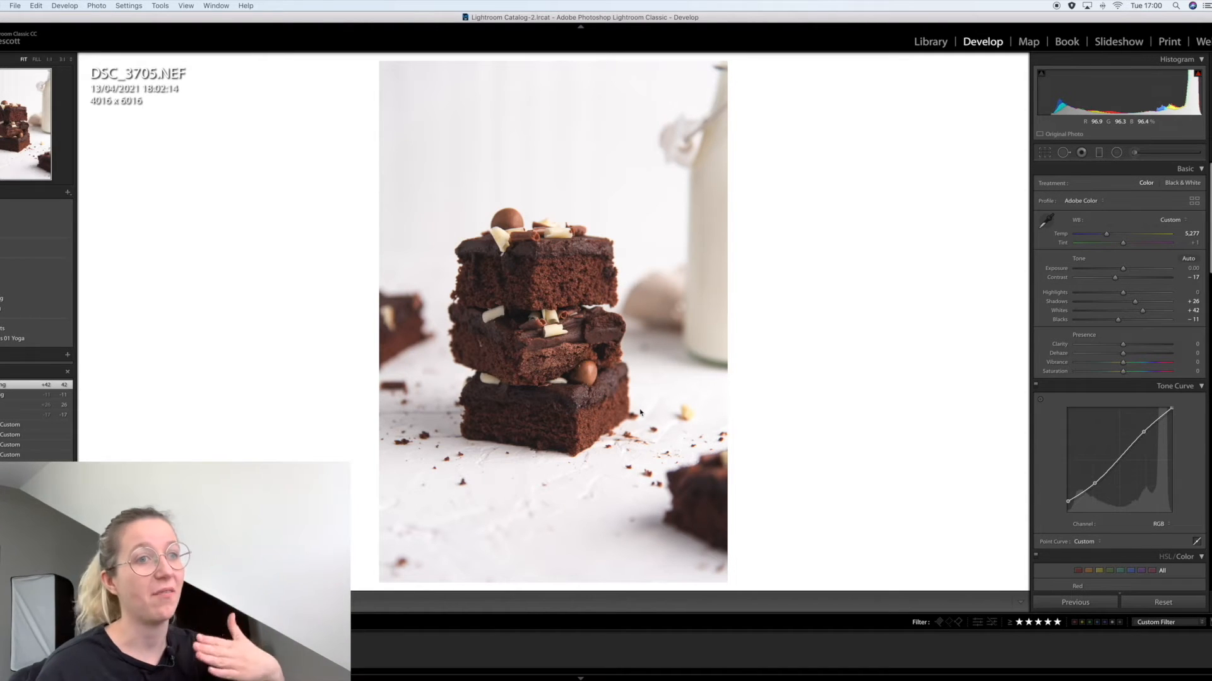
left_click(383, 410)
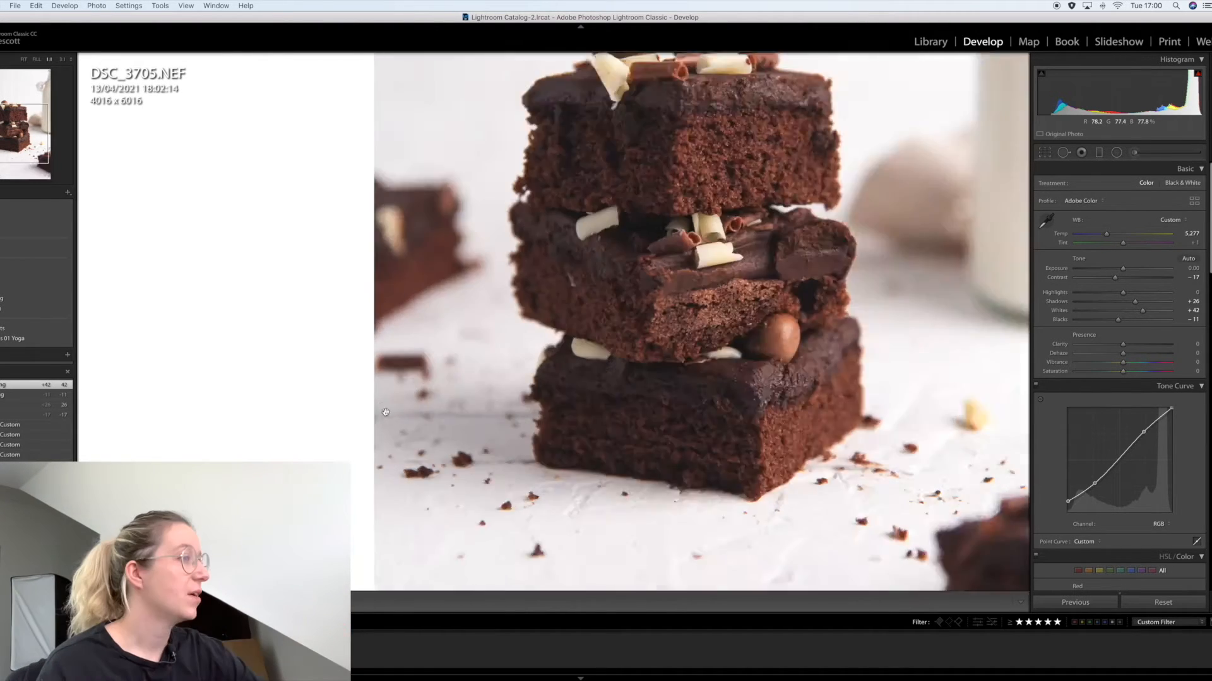
left_click(616, 510)
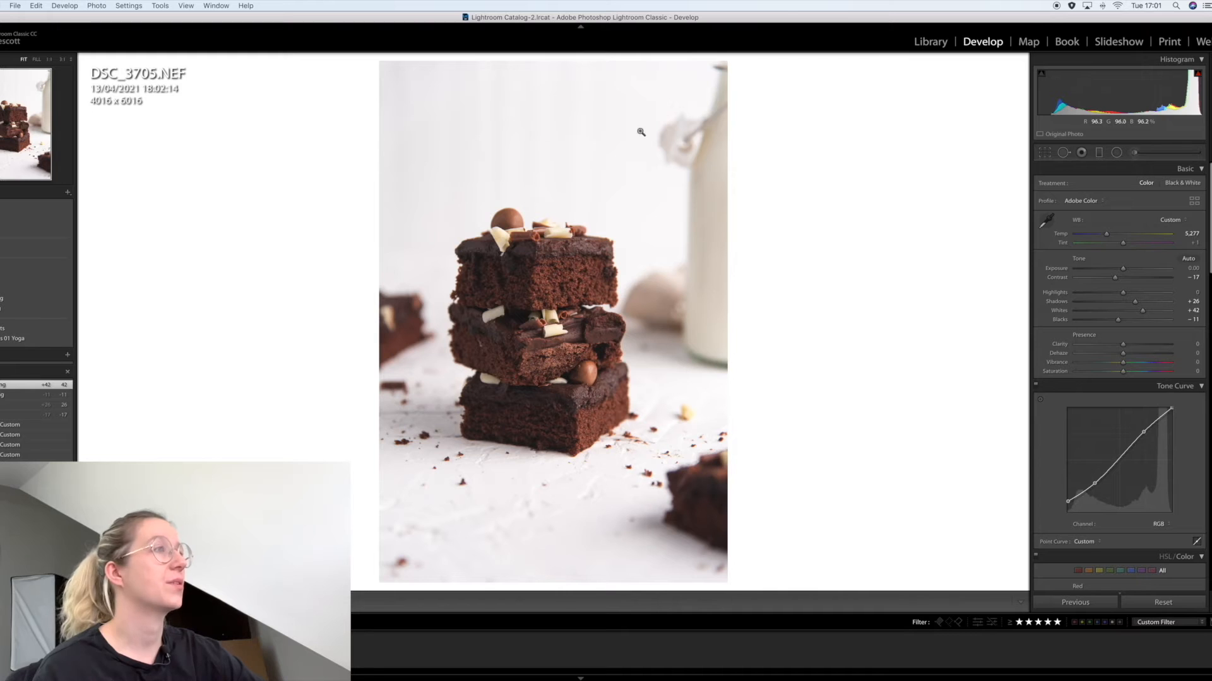
Add a vertical graduated filter over the left side of the photo with all effect values reset to zero.
left_click(1100, 154)
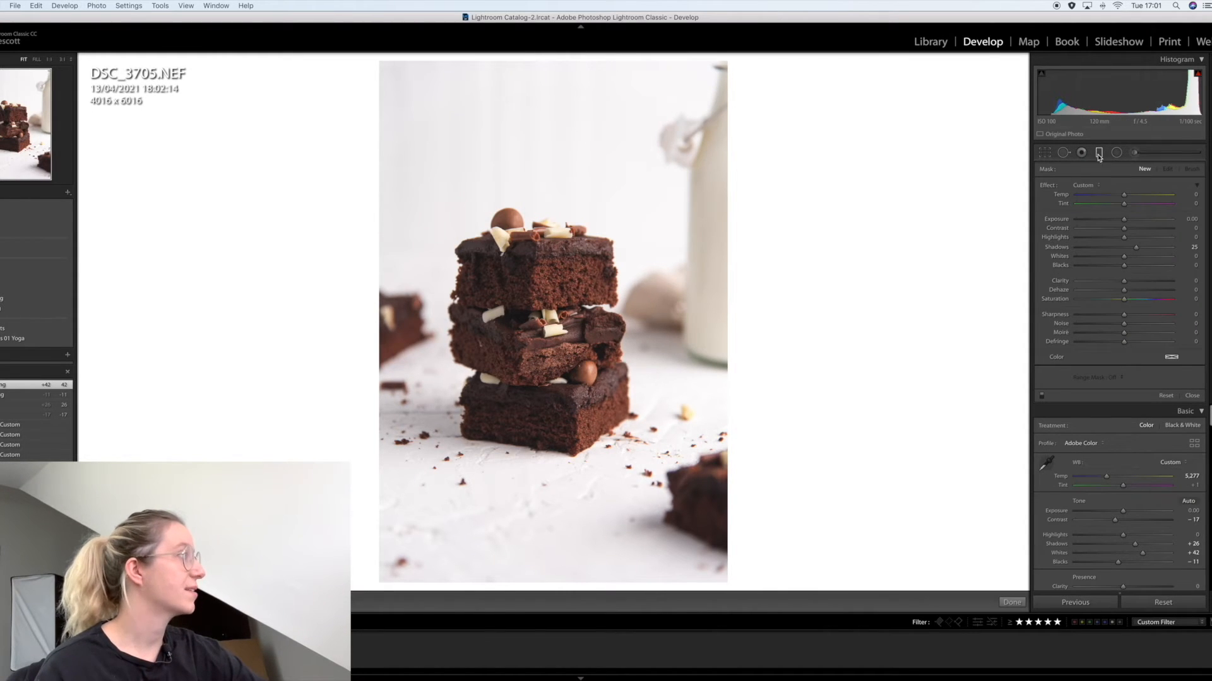
double_click(1048, 186)
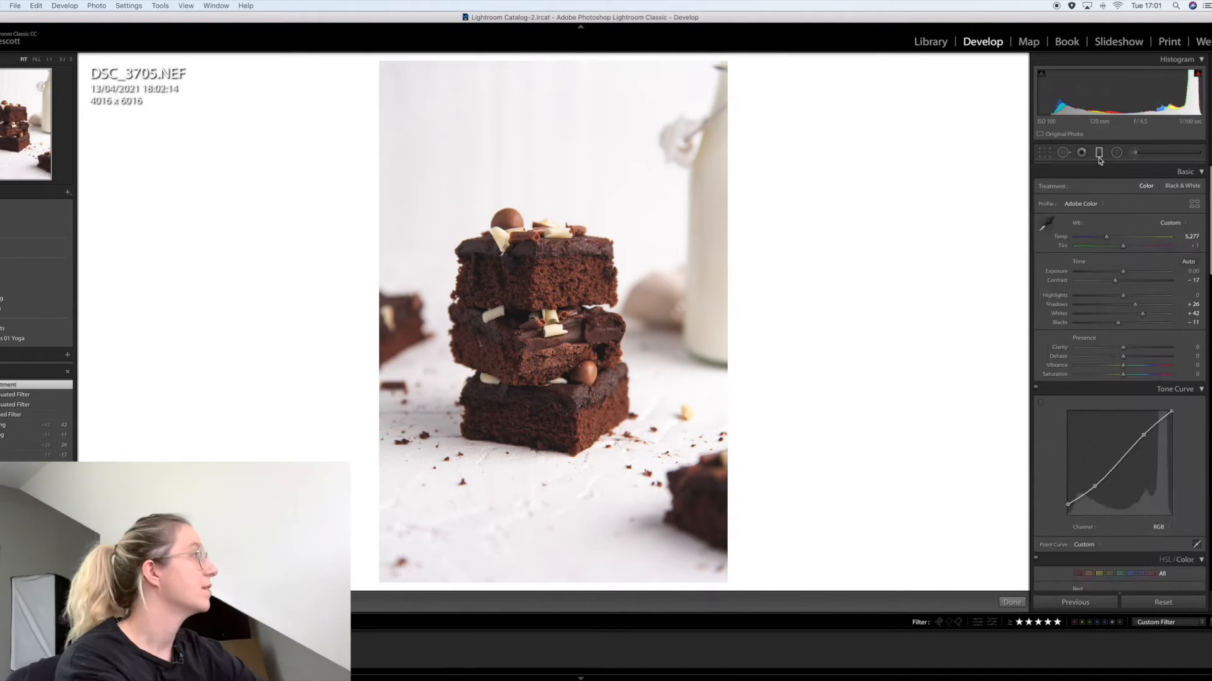
left_click(1099, 154)
left_click_drag(366, 195, 511, 195)
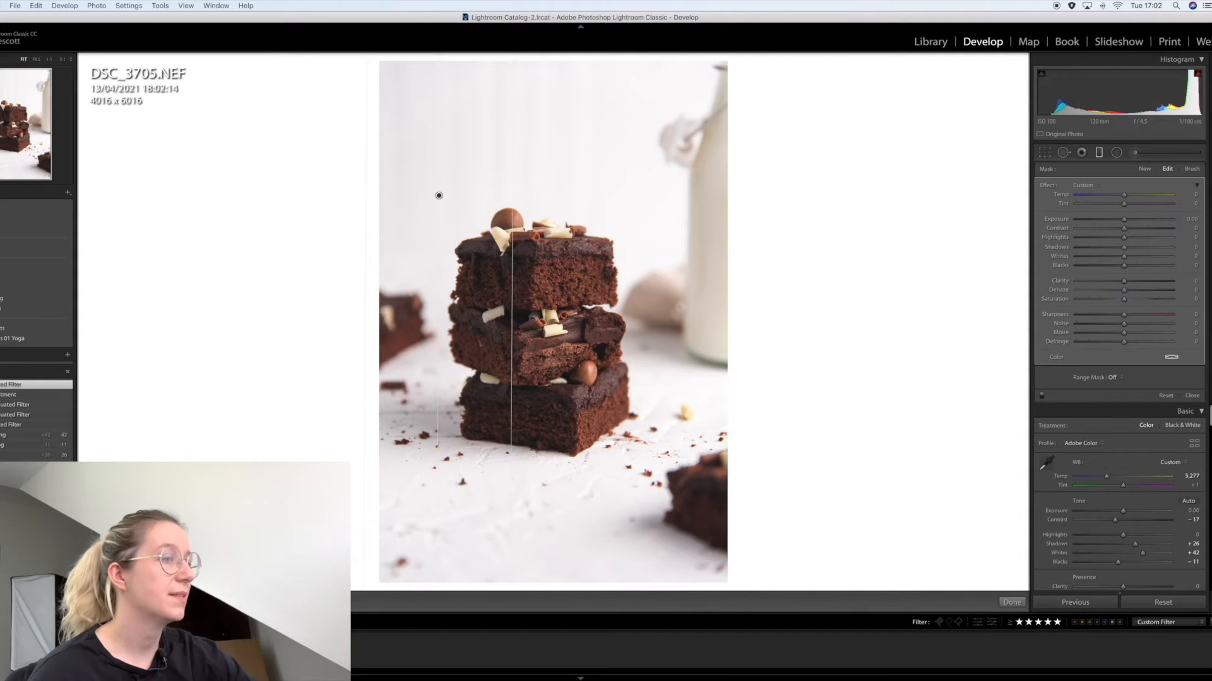
Widen the graduated filter toward the middle of the brownie stack using the mask overlay, and hide the overlay again.
key("o")
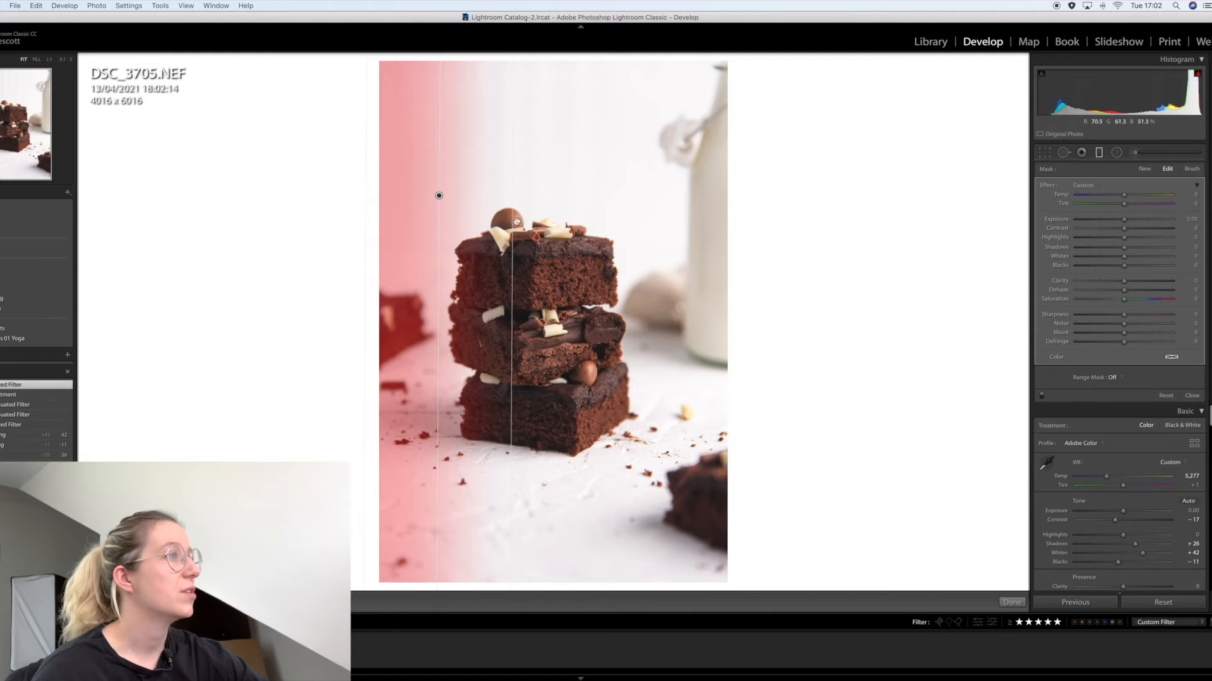
left_click_drag(512, 222, 531, 222)
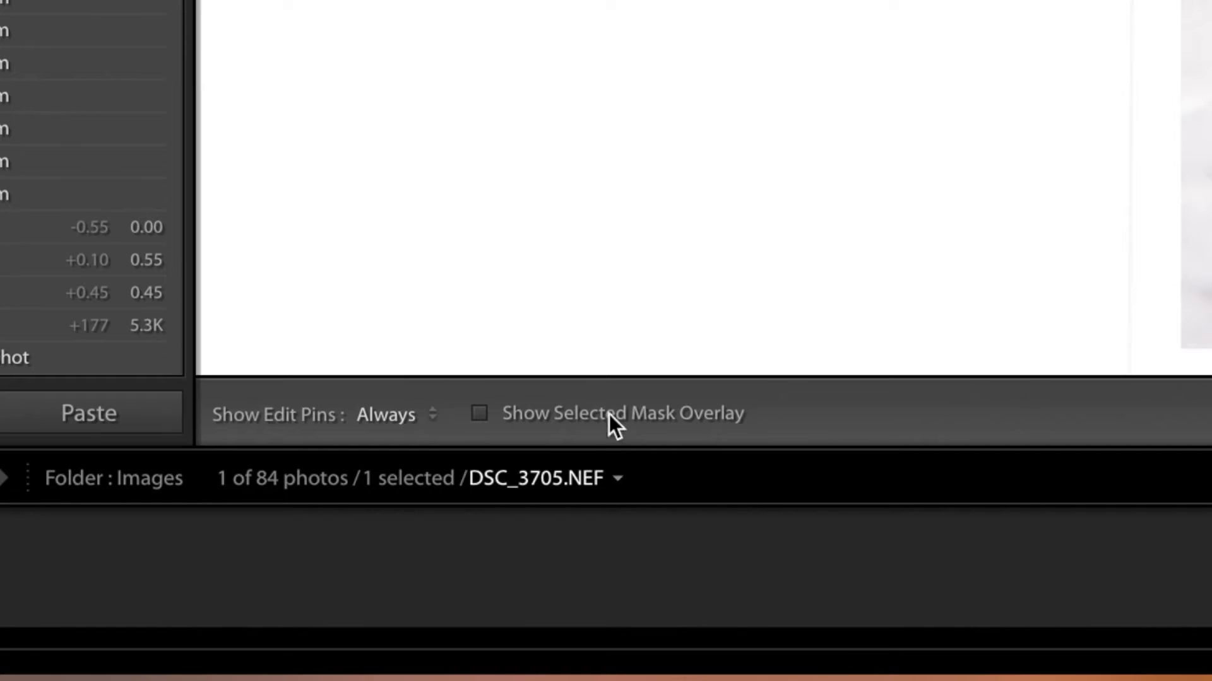
left_click(534, 415)
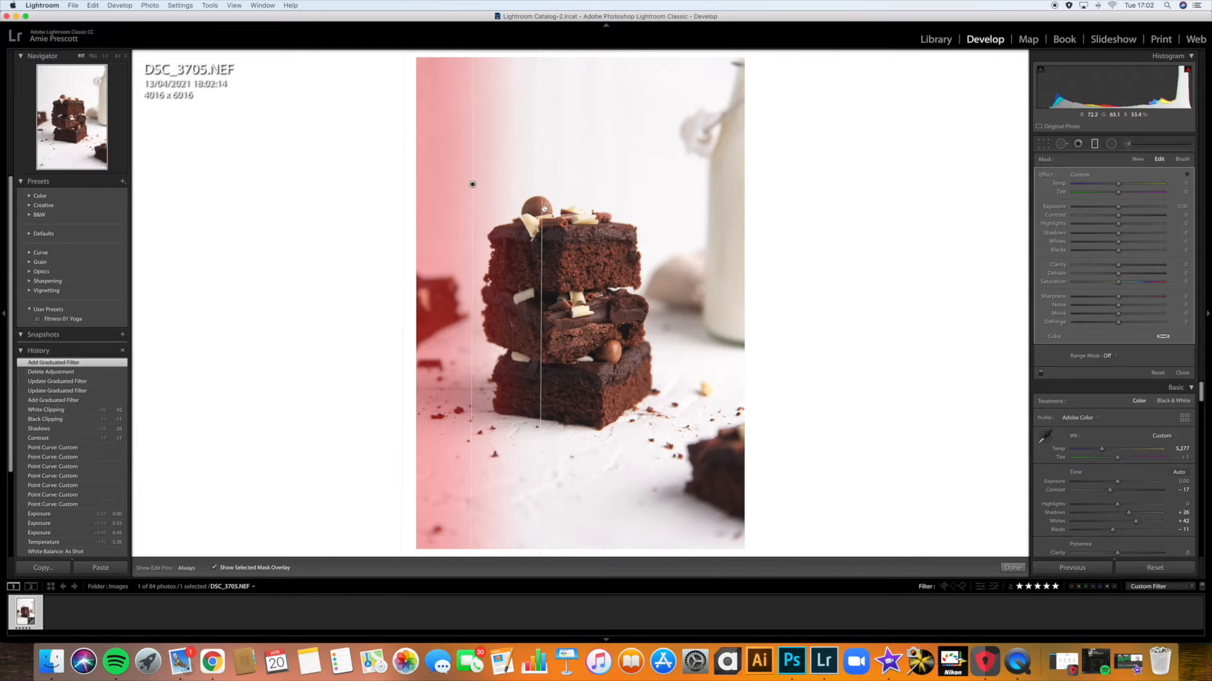
left_click_drag(542, 209, 578, 205)
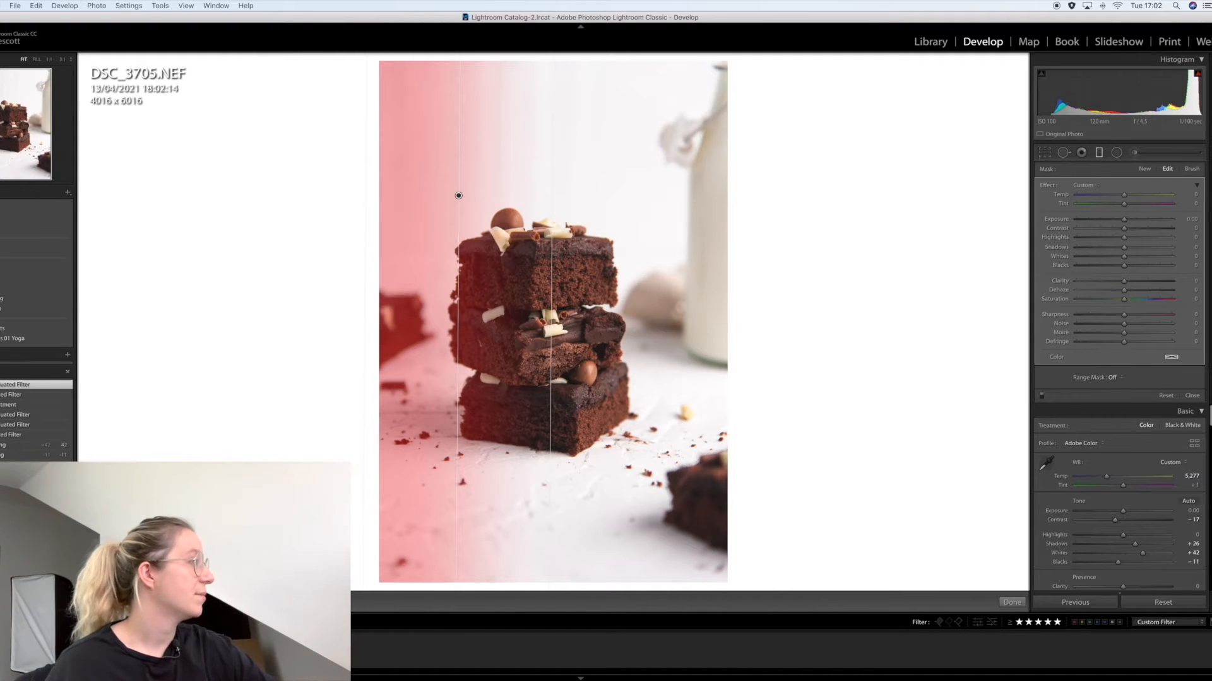
key("o")
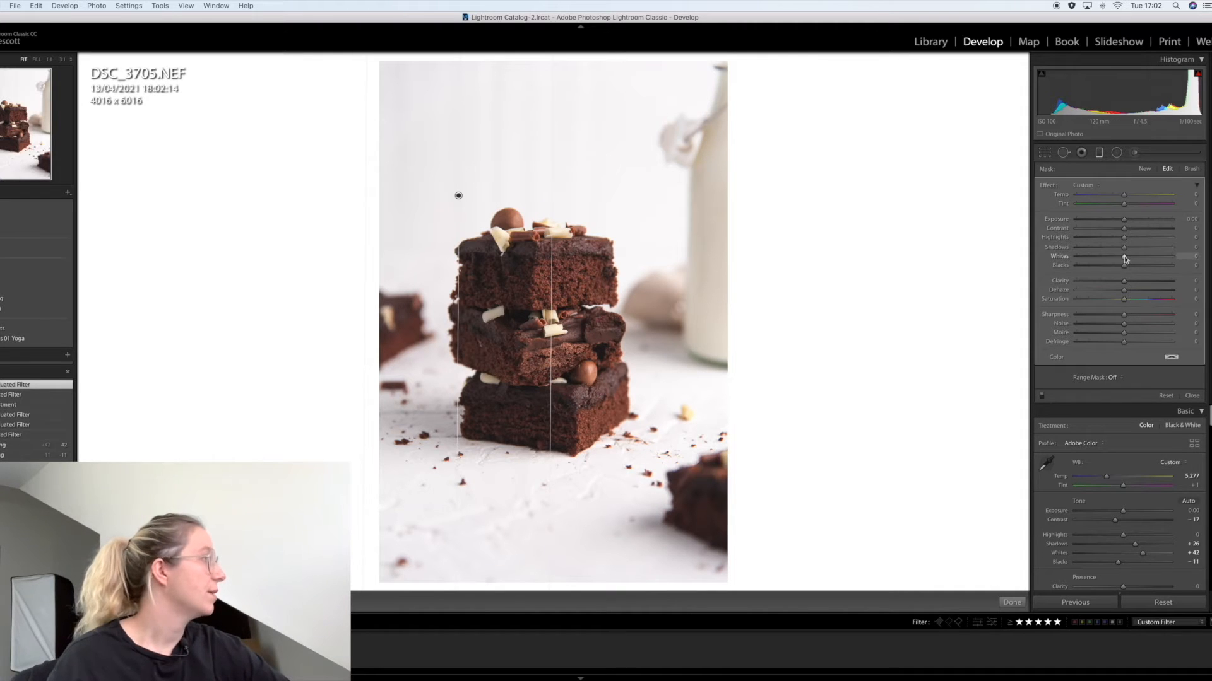
Raise the graduated filter's Whites to 25 and Highlights to 19, shift it further across the brownie stack, and compare with an earlier history state.
left_click_drag(1128, 259, 1135, 239)
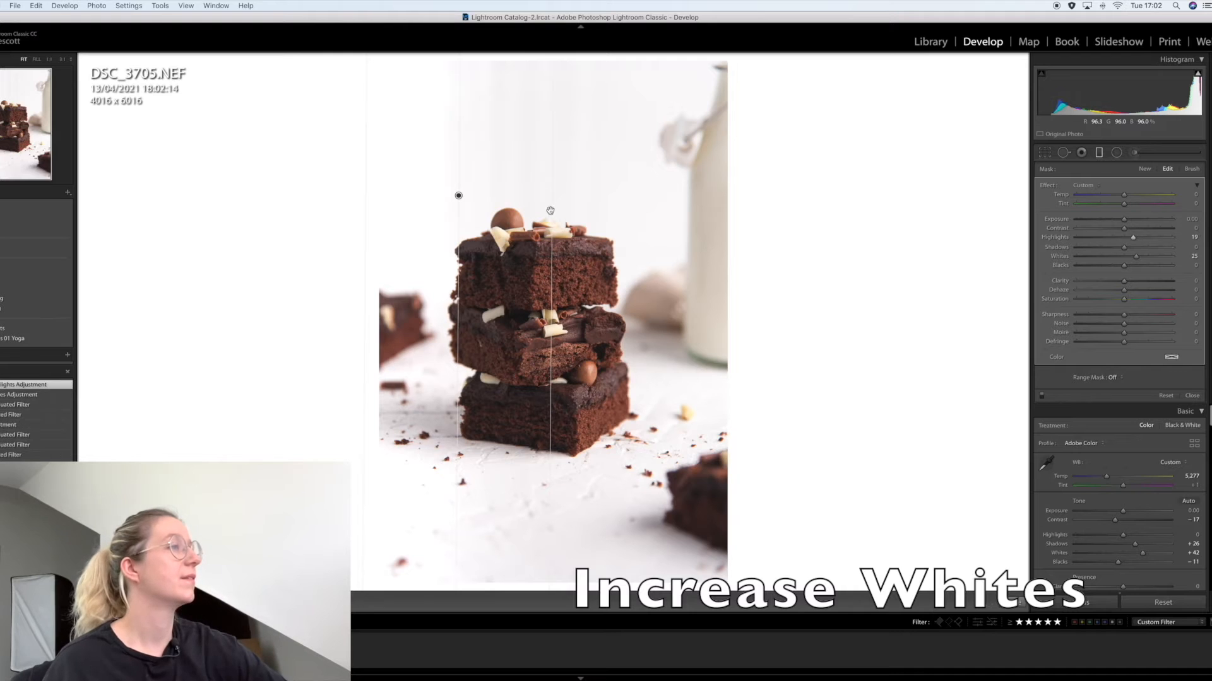
left_click_drag(553, 183, 582, 174)
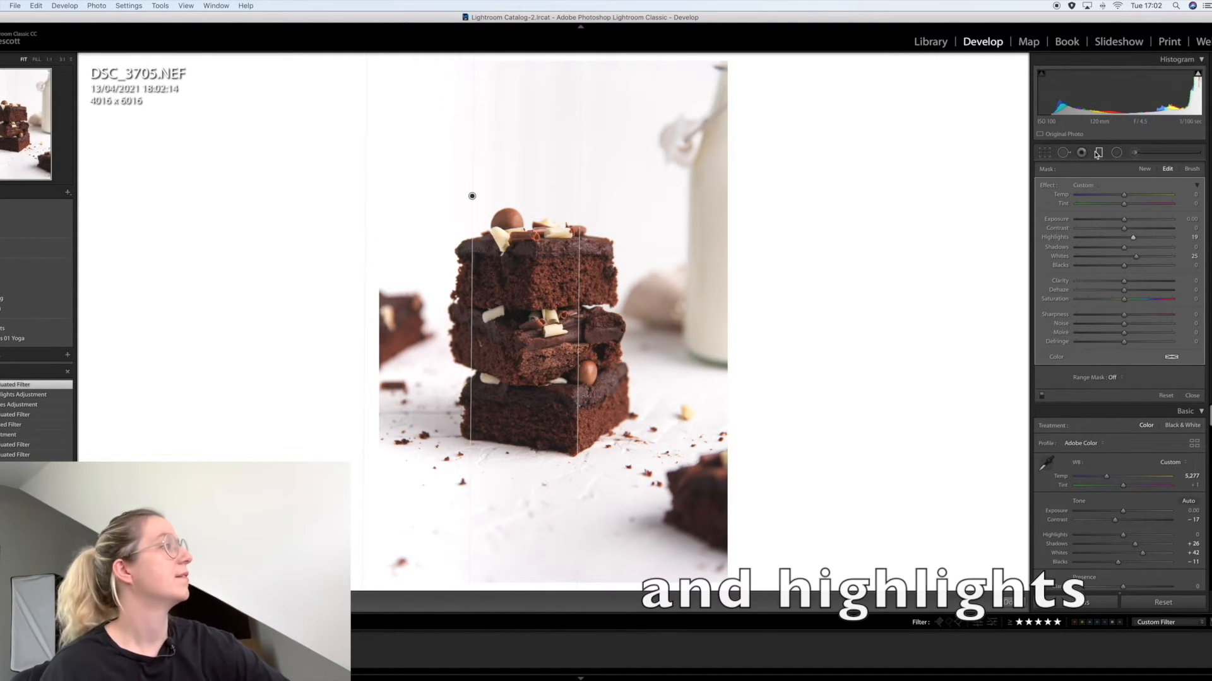
left_click(7, 425)
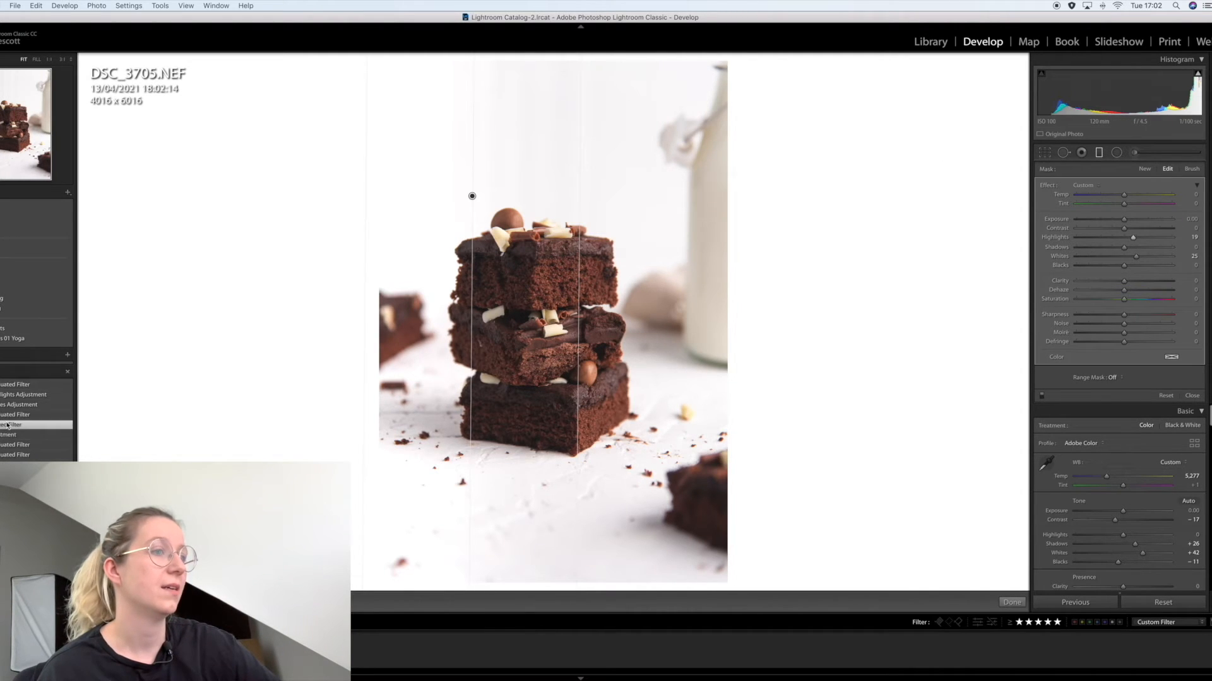
left_click(5, 385)
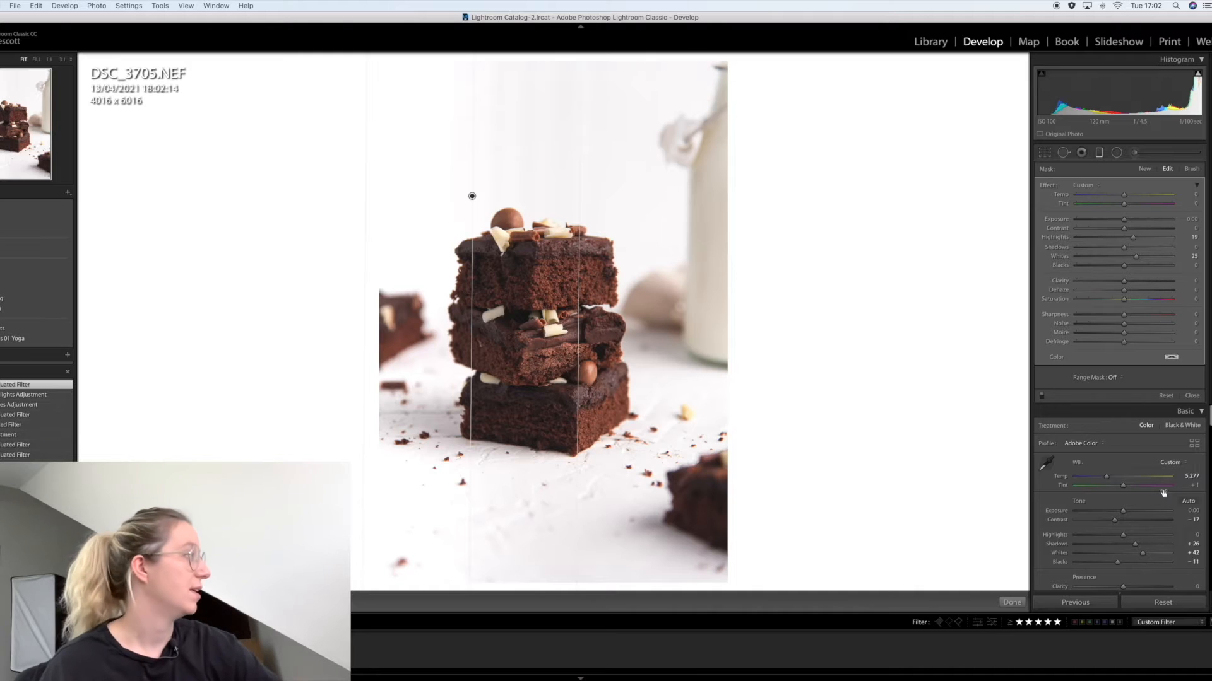
Reduce the graduated filter's Whites to 18 and Highlights to 7, and set the basic Highlights to -5 using the clipping warnings.
left_click_drag(1136, 258, 1131, 238)
key("Return")
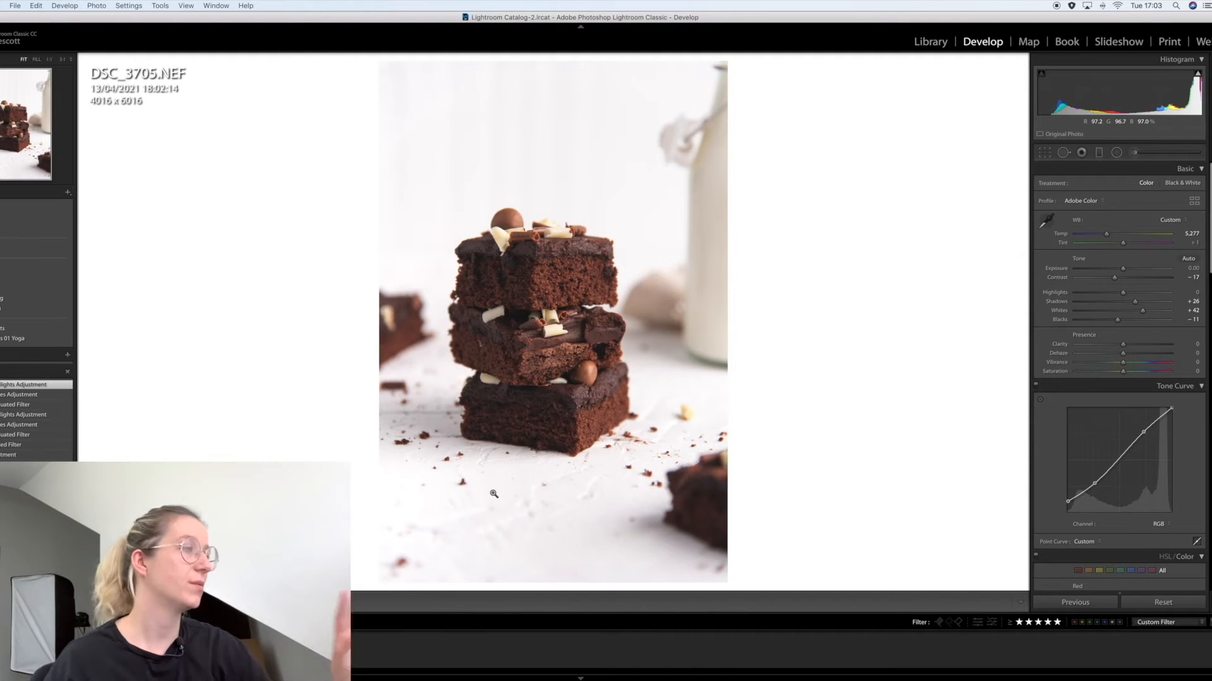
key("m")
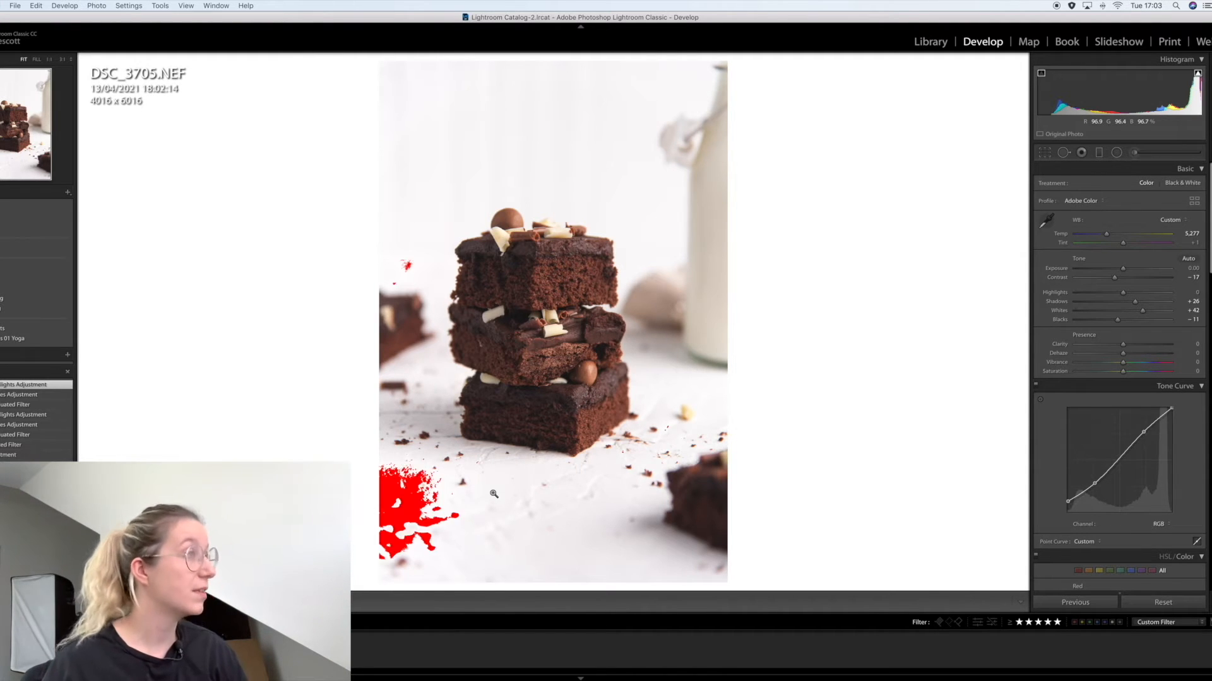
Tilt the graduated filter diagonally and move it toward the photo's upper-left background, checking its coverage with the mask overlay.
left_click(471, 197)
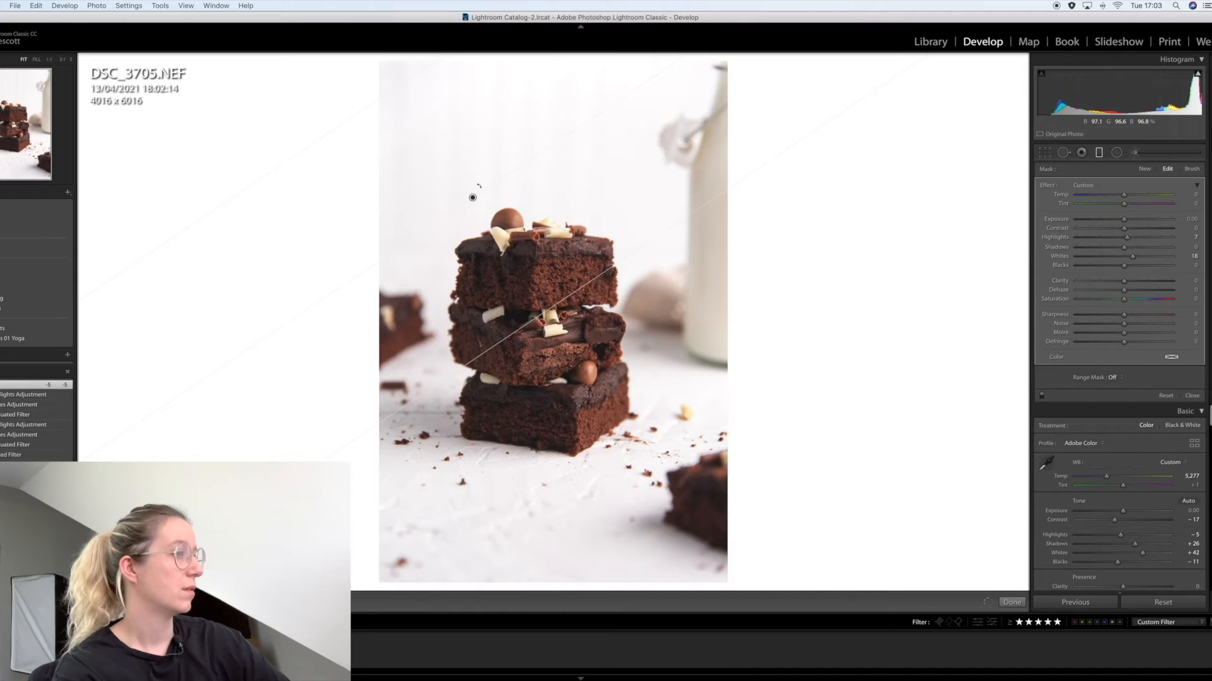
mouse_move(475, 182)
left_mouse_down()
mouse_move(466, 193)
mouse_move(452, 182)
left_mouse_up()
key("o")
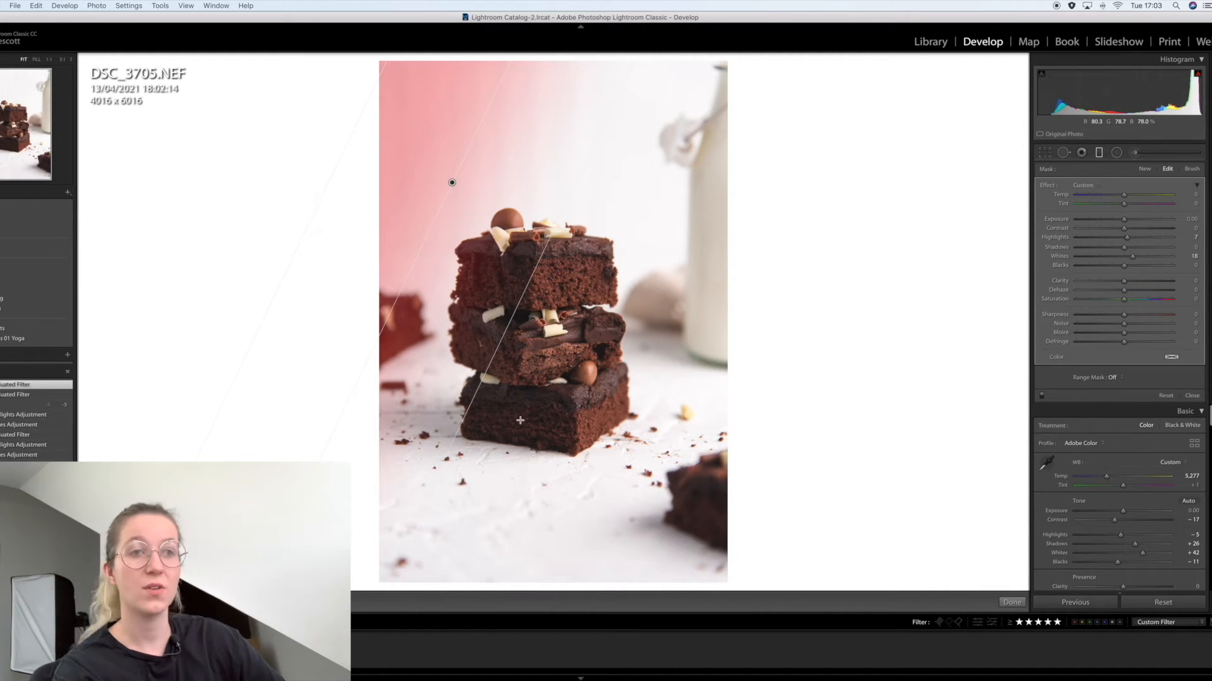
left_click(1099, 152)
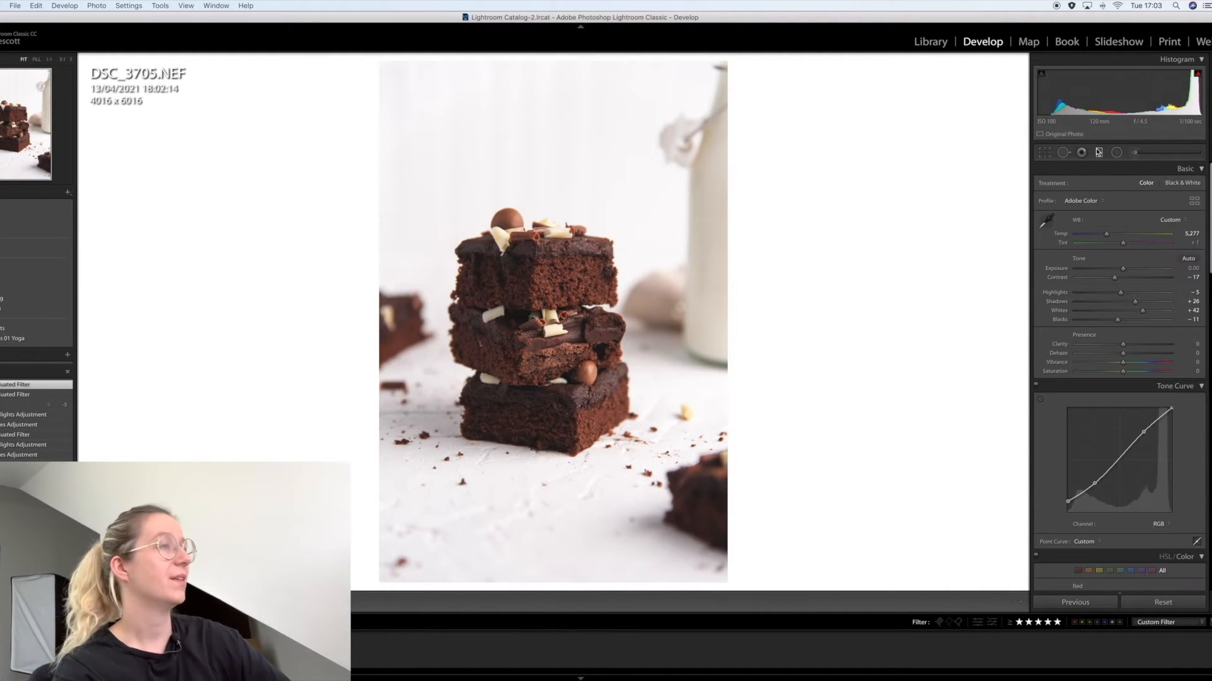
left_click(1099, 152)
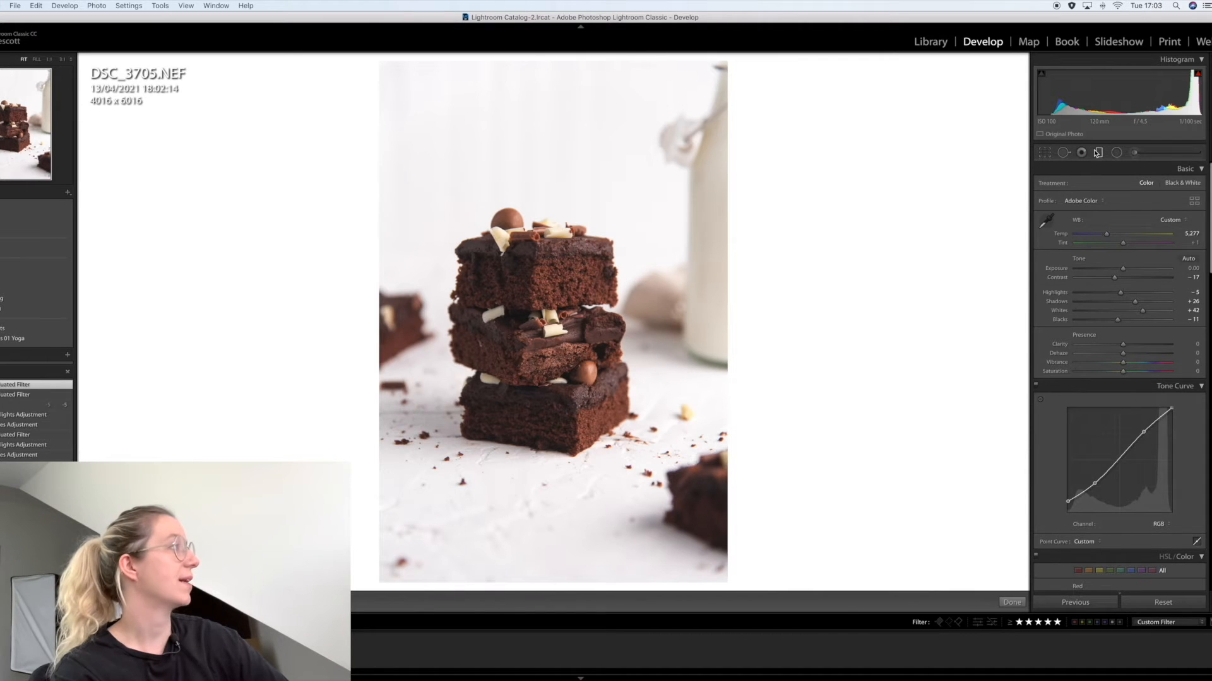
left_click(1098, 154)
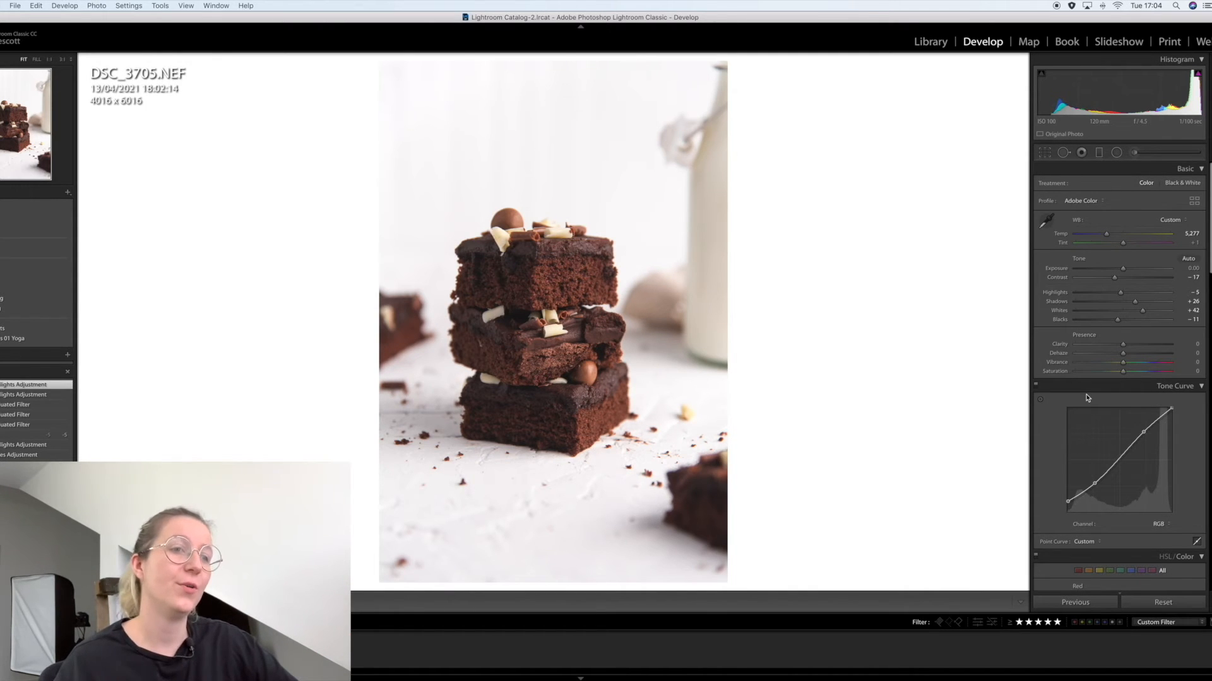
Set Clarity to +17 in the presence adjustments, checking the brownie texture up close and trying a much stronger value.
scroll(1087, 394, "down", 5)
scroll(1085, 354, "up", 5)
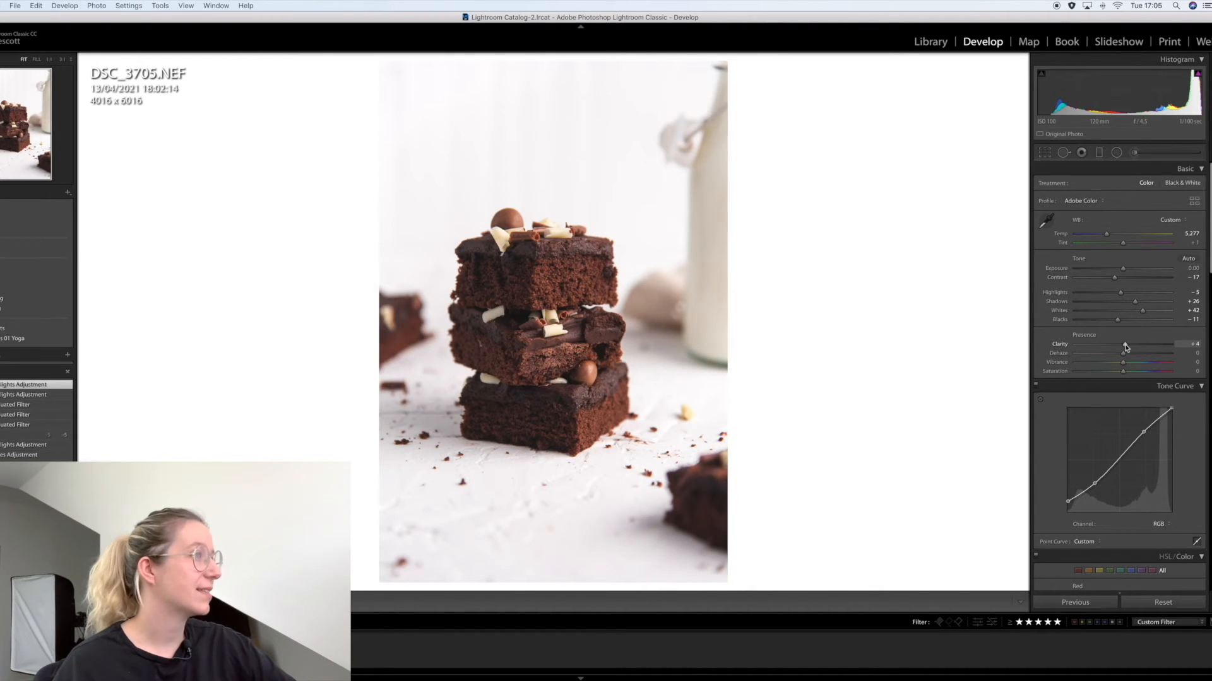
left_click(556, 281)
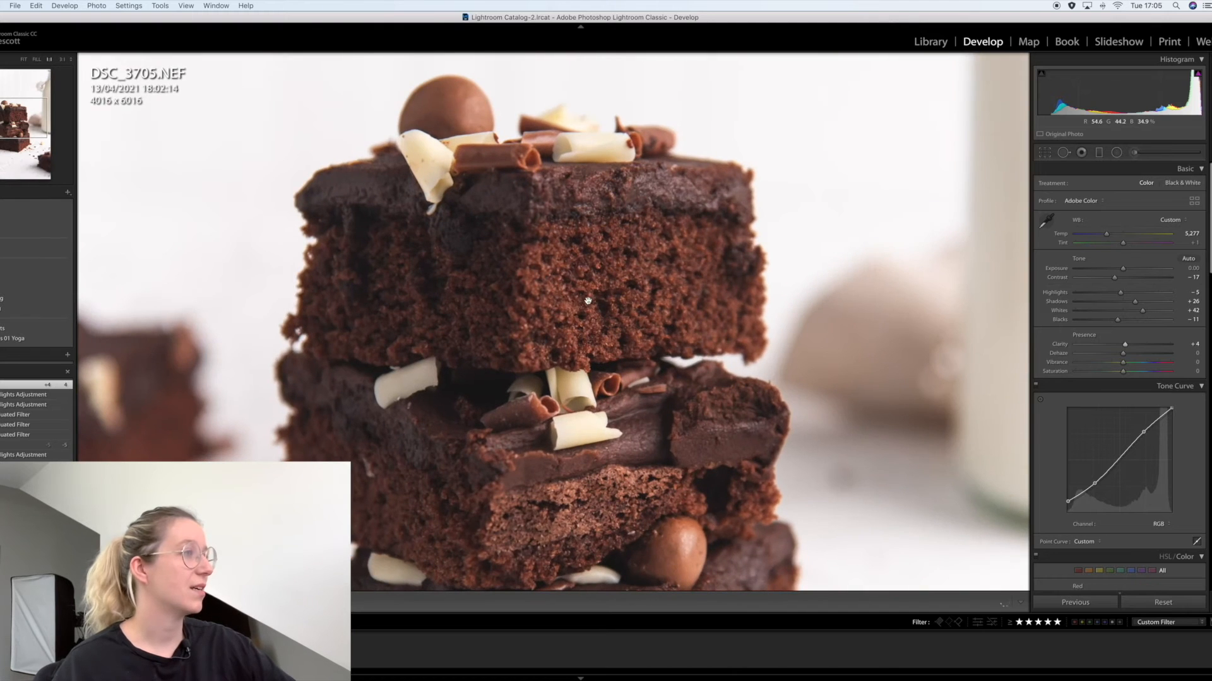
left_click(595, 284)
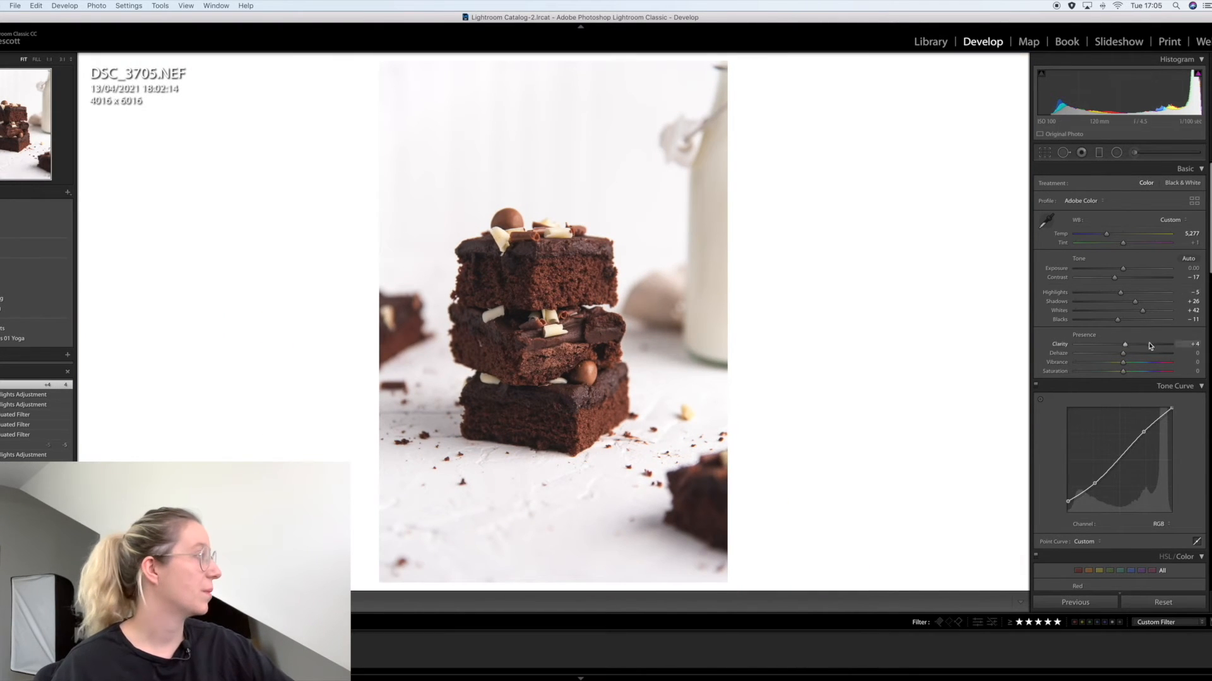
left_click_drag(1129, 344, 1169, 351)
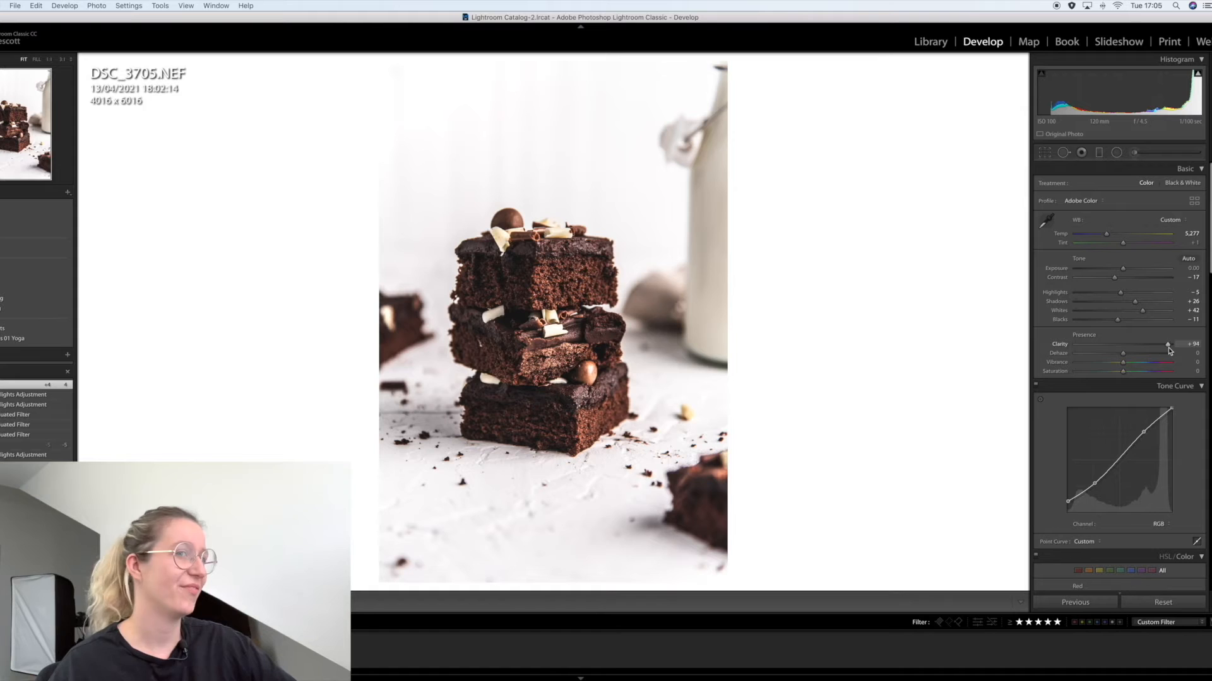
left_click_drag(1169, 351, 1139, 354)
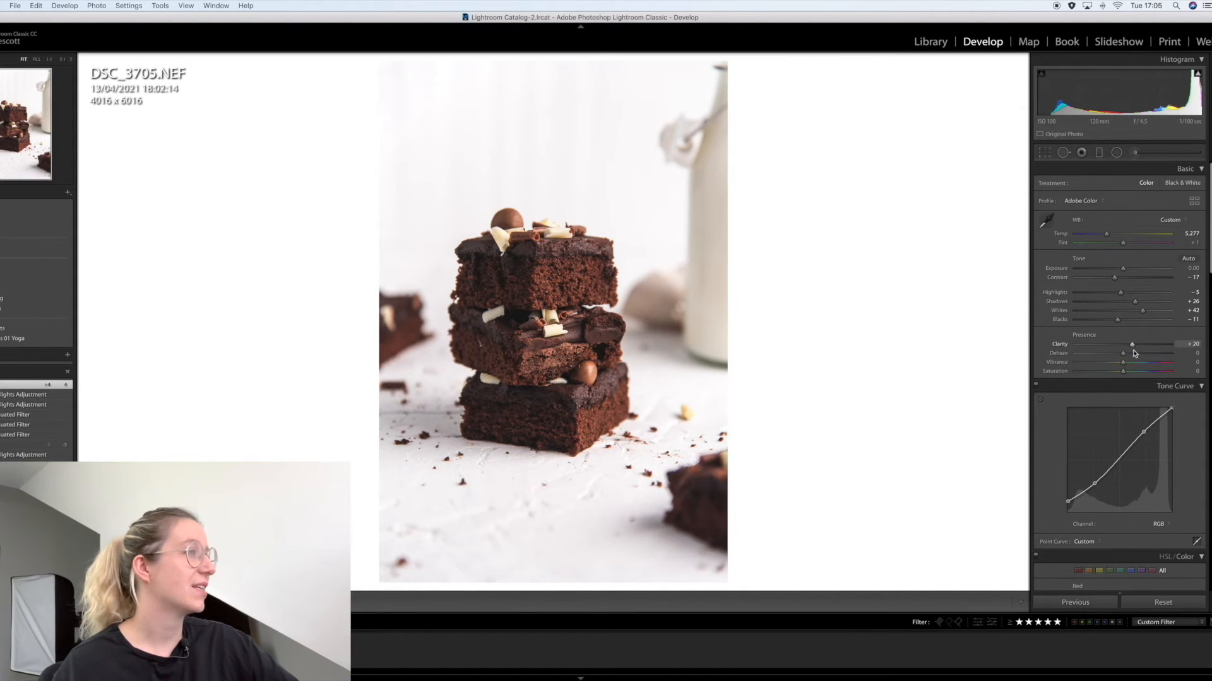
left_click_drag(1134, 353, 1133, 353)
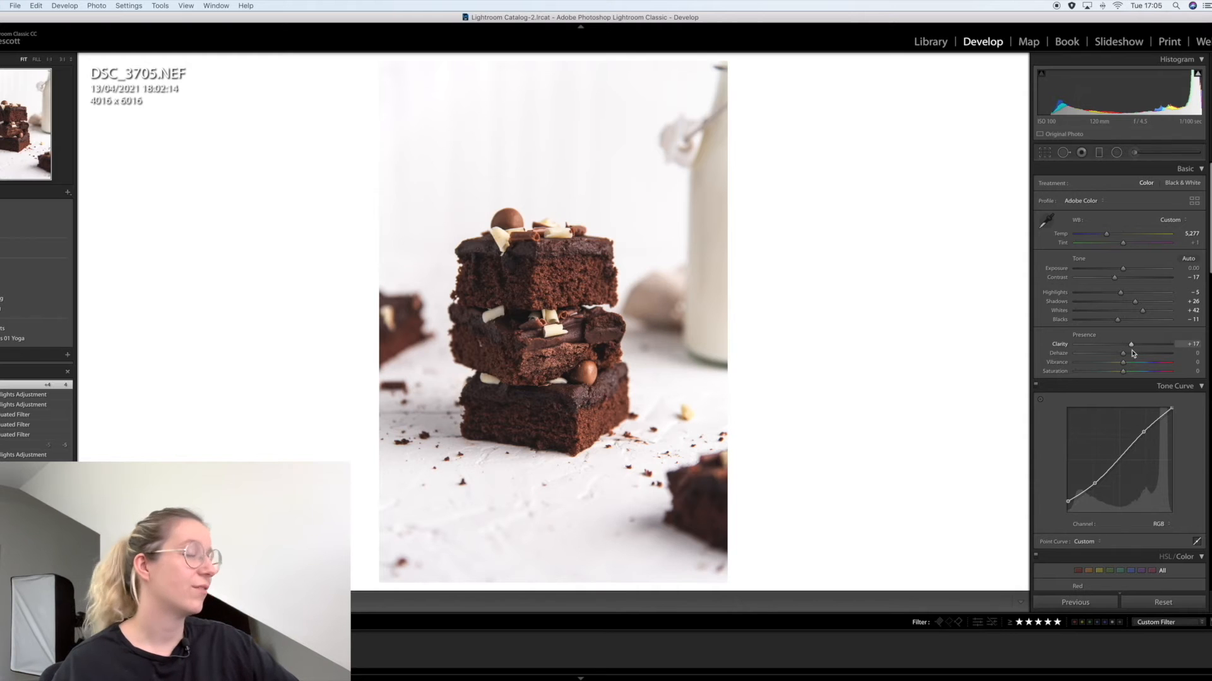
Compare the original and edited brownie photo side by side.
scroll(1133, 354, "down", 5)
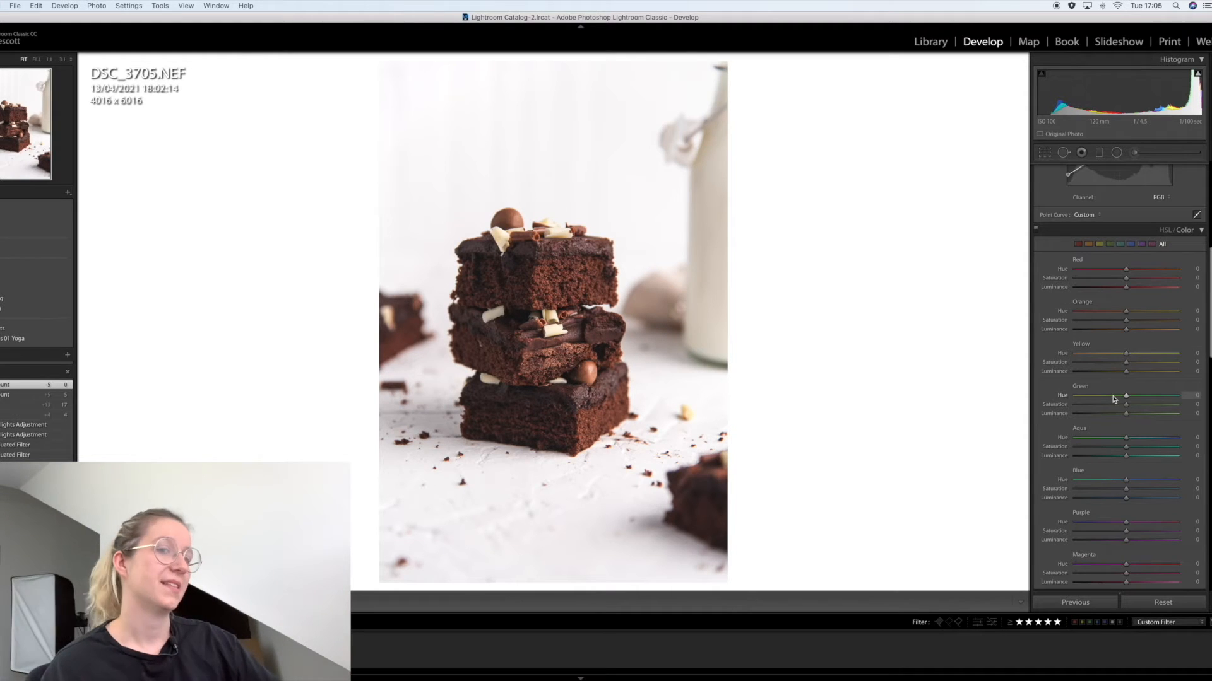
key("y")
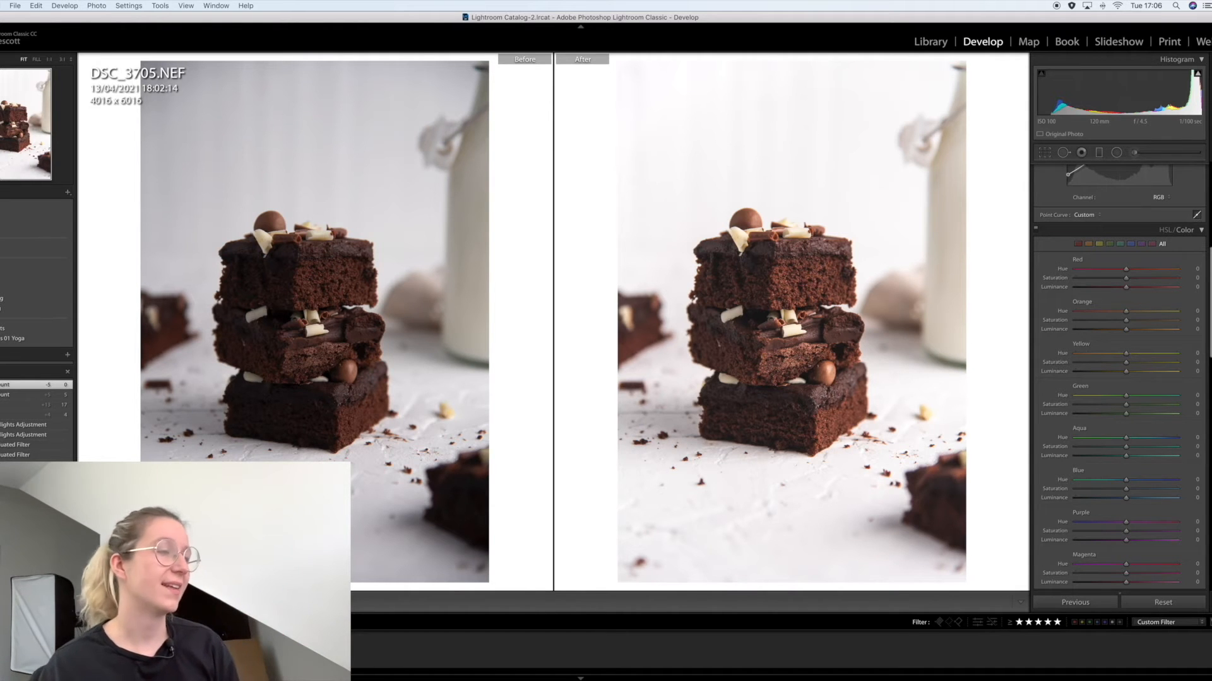
key("y")
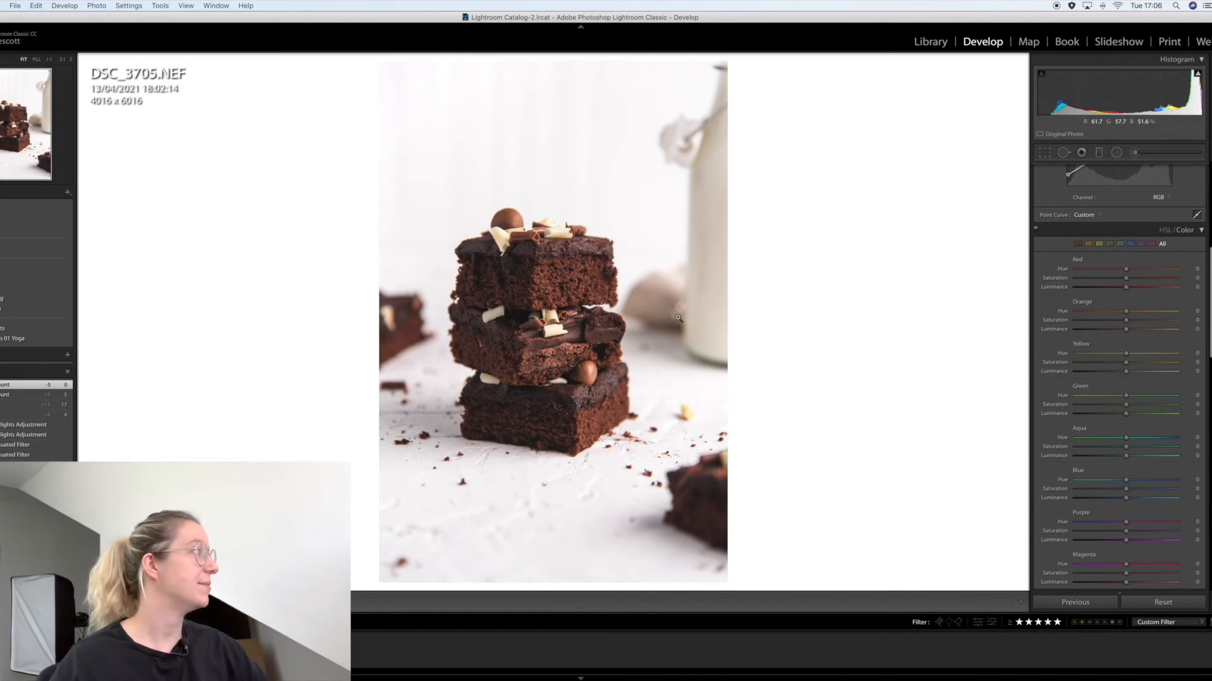
Brush Exposure 0.24, Shadows 40 and Saturation -43 onto the blurred object beside the milk bottle, and compare with an earlier history state.
left_click(1134, 153)
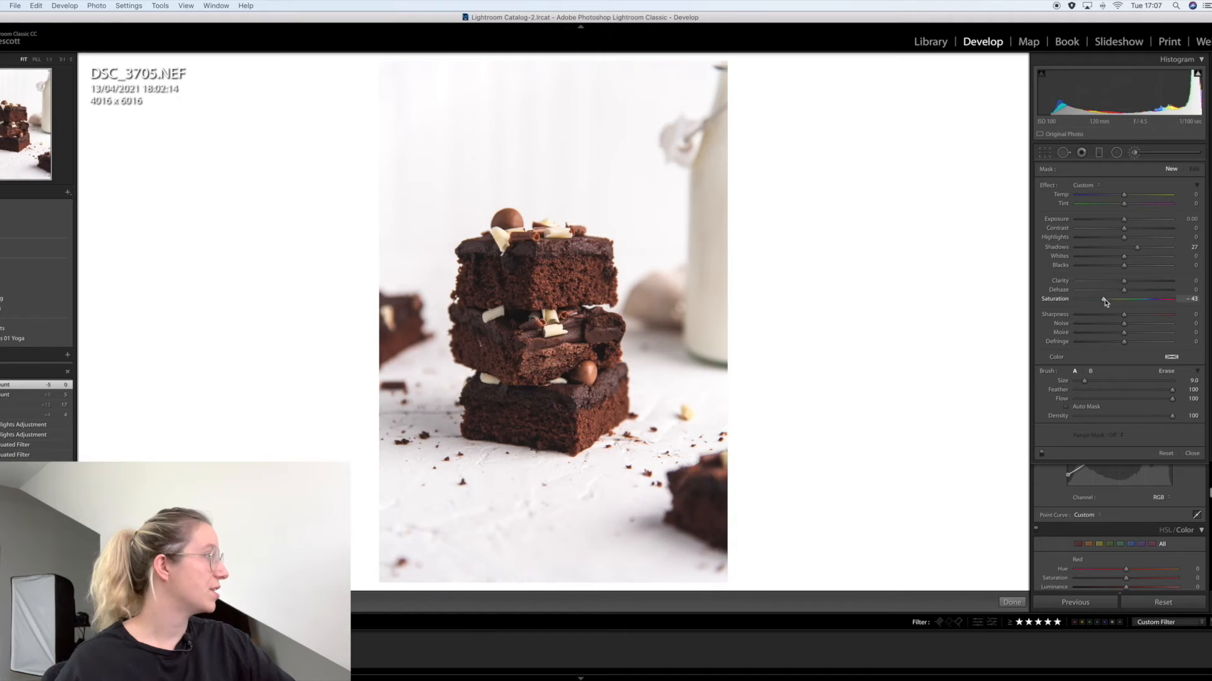
left_click(1138, 247)
left_click_drag(1143, 250, 1128, 220)
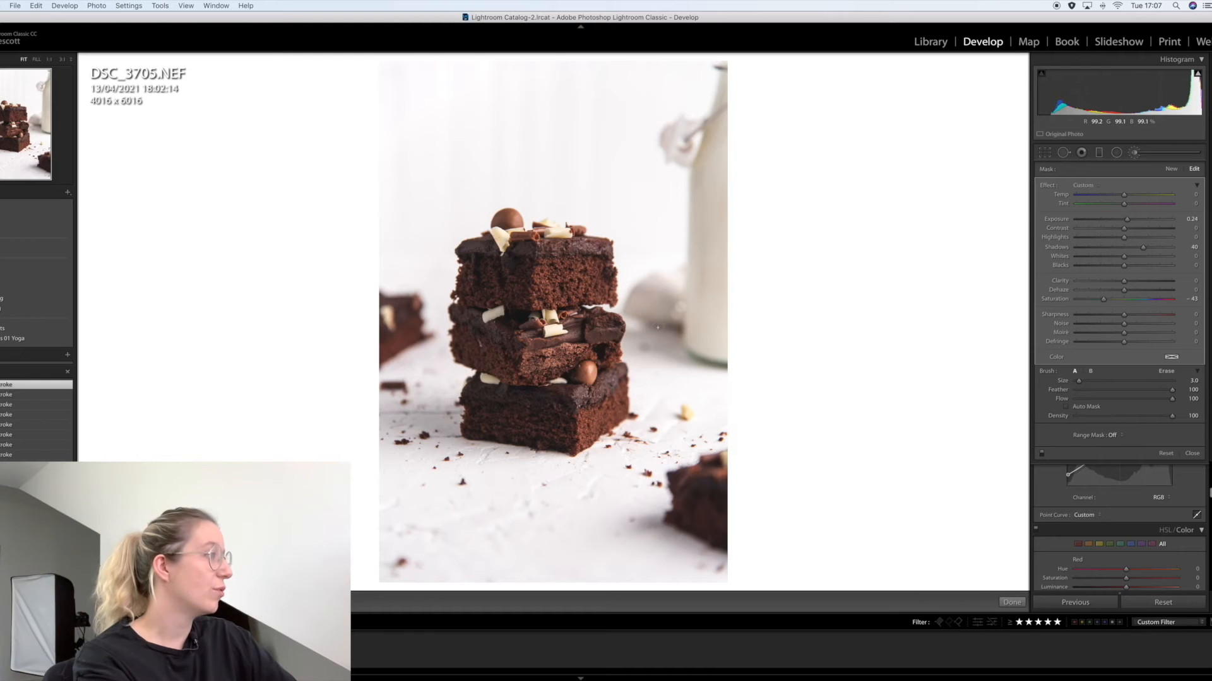
left_click_drag(639, 338, 654, 351)
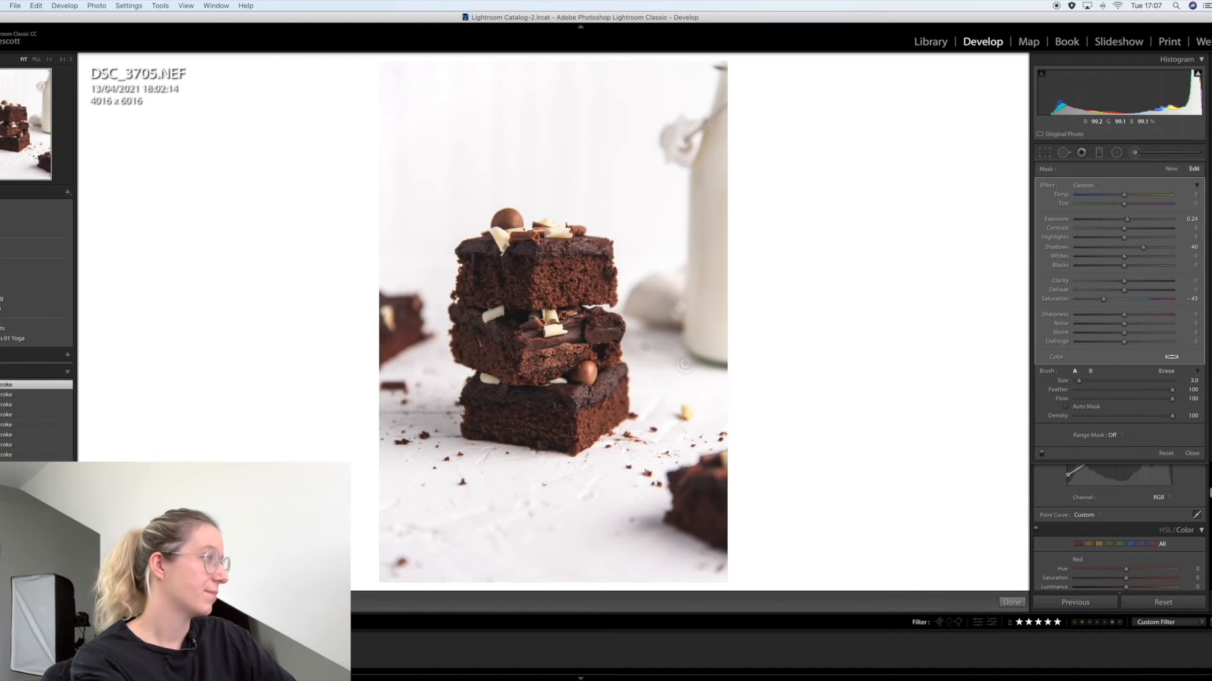
left_click(1134, 153)
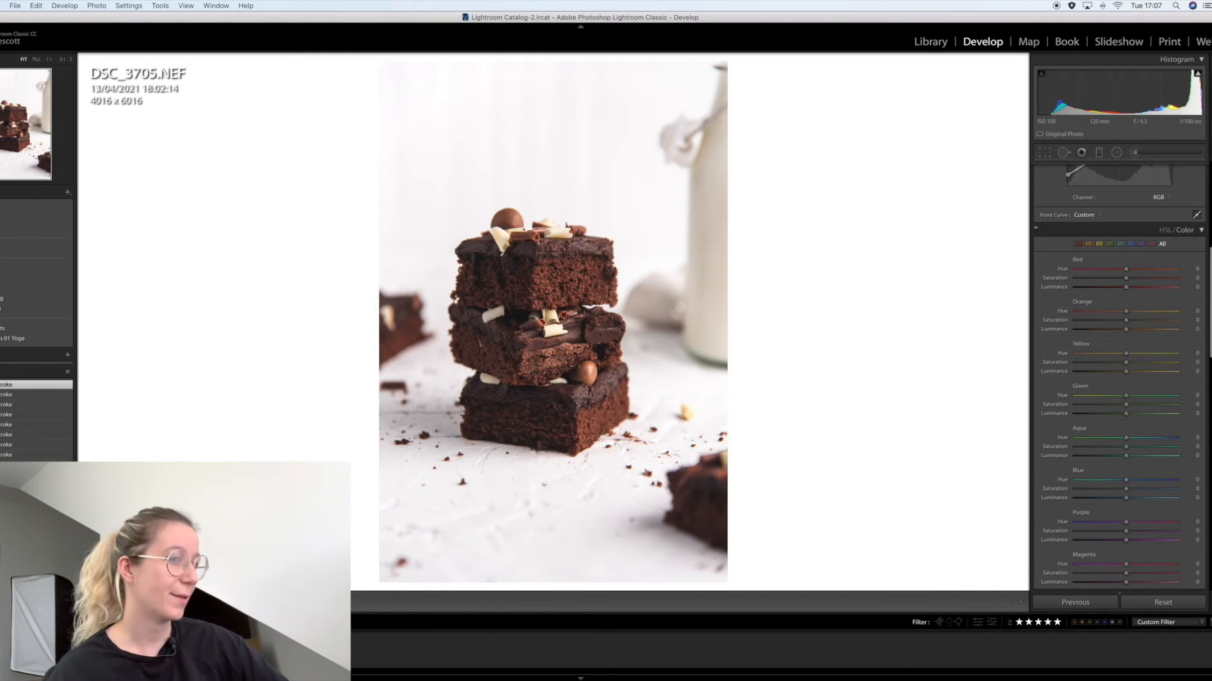
left_click(19, 465)
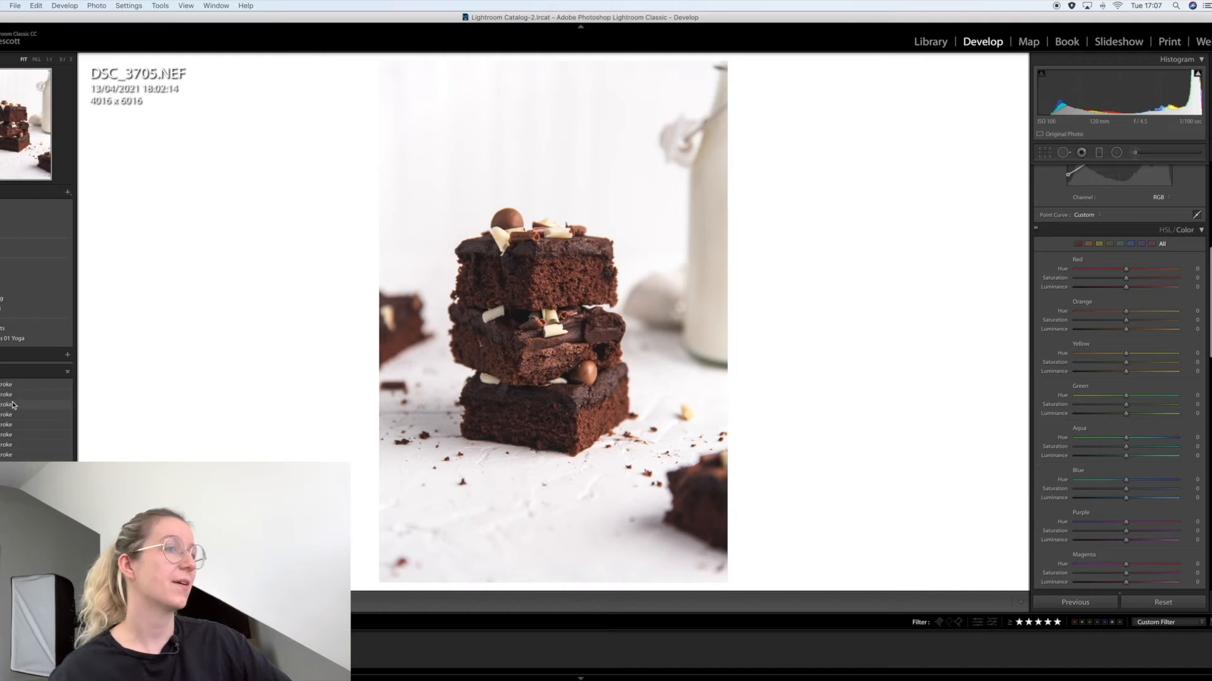
left_click(8, 385)
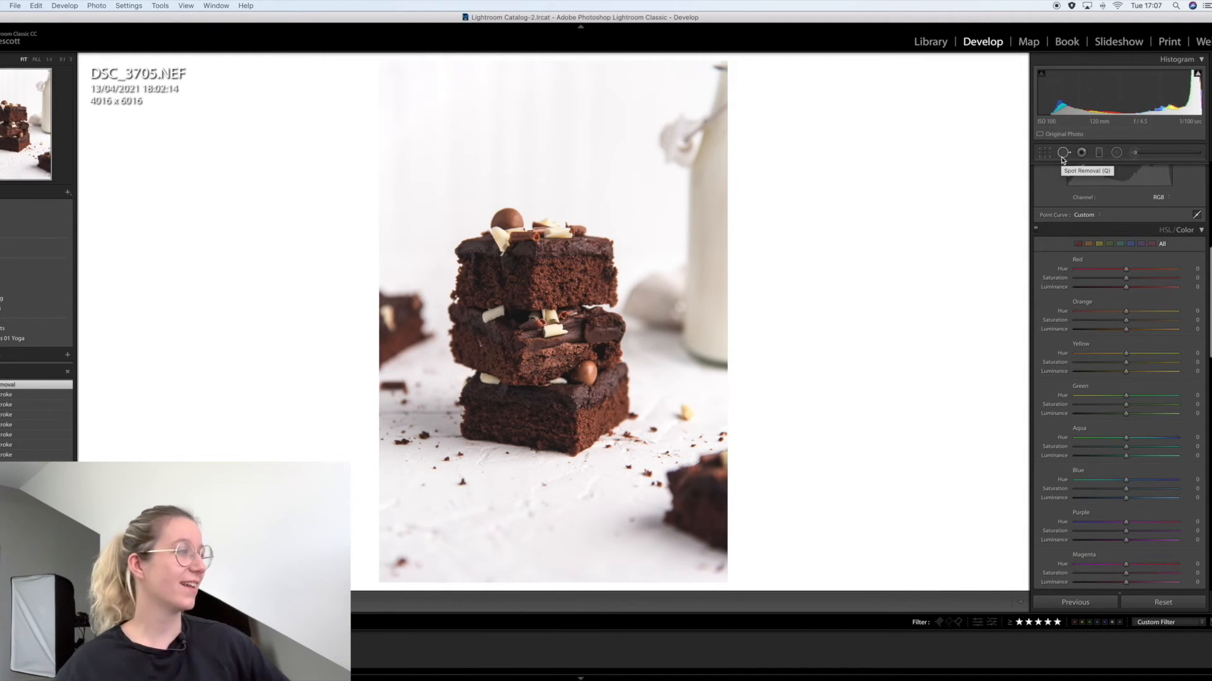
Set the yellow Saturation to -16 and the yellow Luminance to +12 in the HSL color adjustments.
scroll(1119, 345, "down", 1)
left_click_drag(1125, 340, 1118, 346)
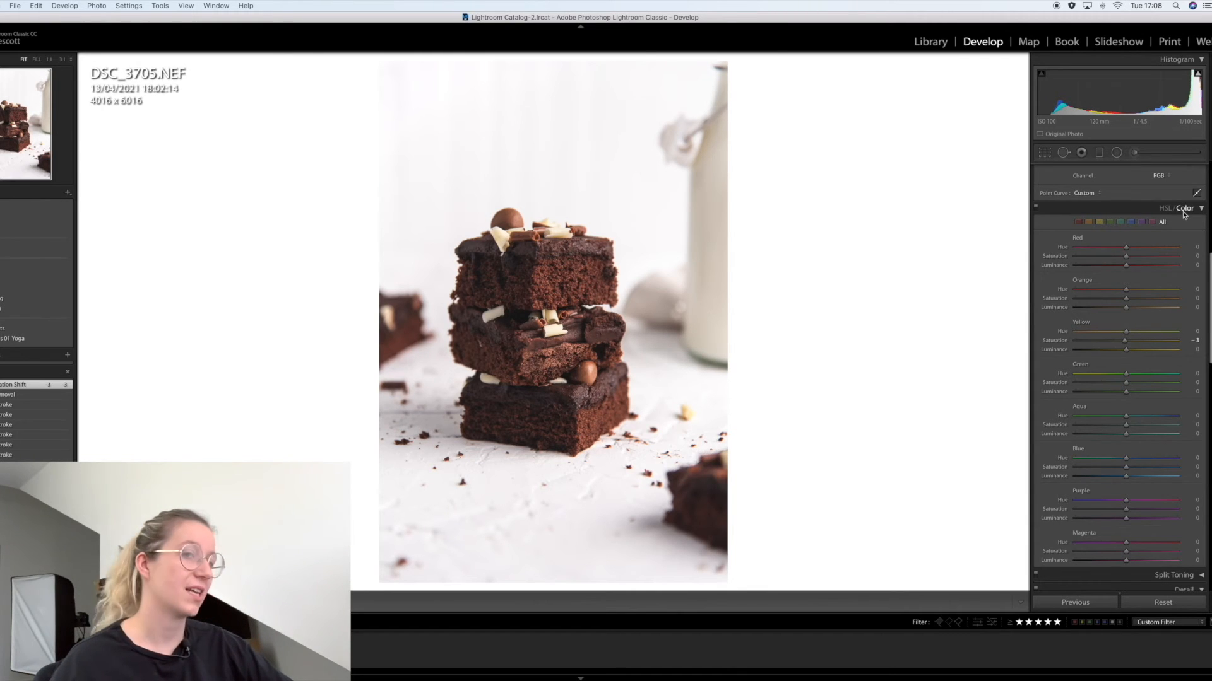
scroll(1183, 215, "down", 2)
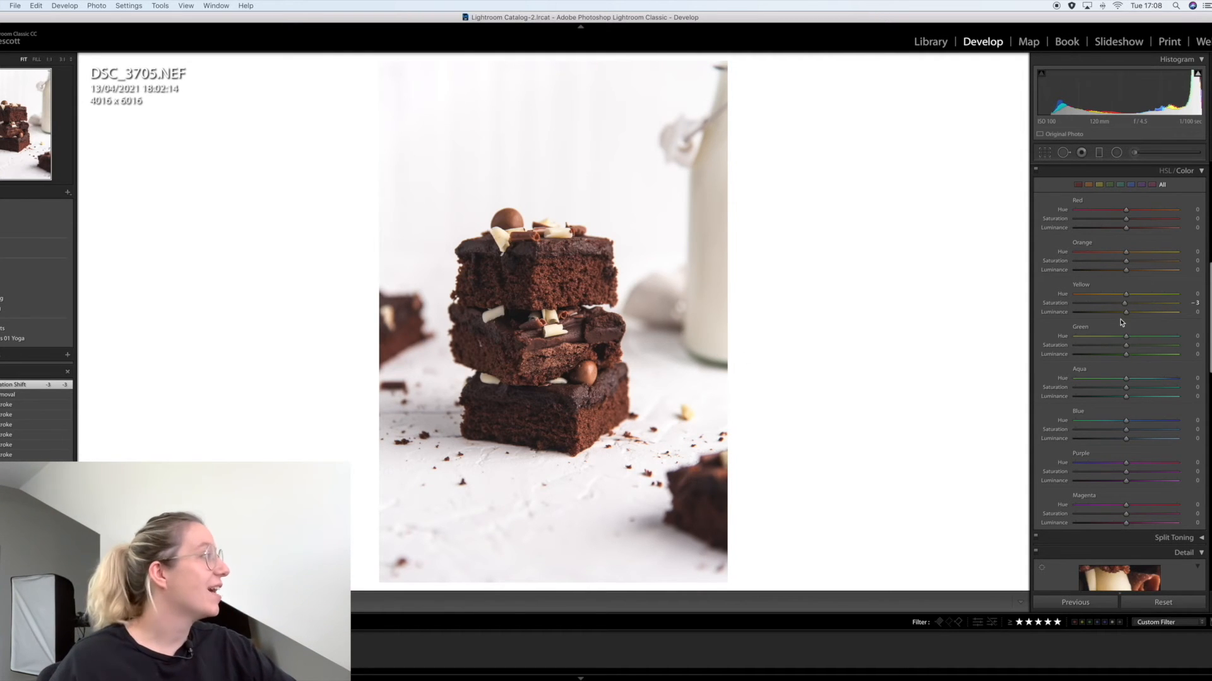
left_click_drag(1124, 305, 1133, 315)
Set the reds to Hue +14, Saturation -4 and Luminance -71, and lower the orange Luminance slightly.
scroll(1133, 315, "up", 3)
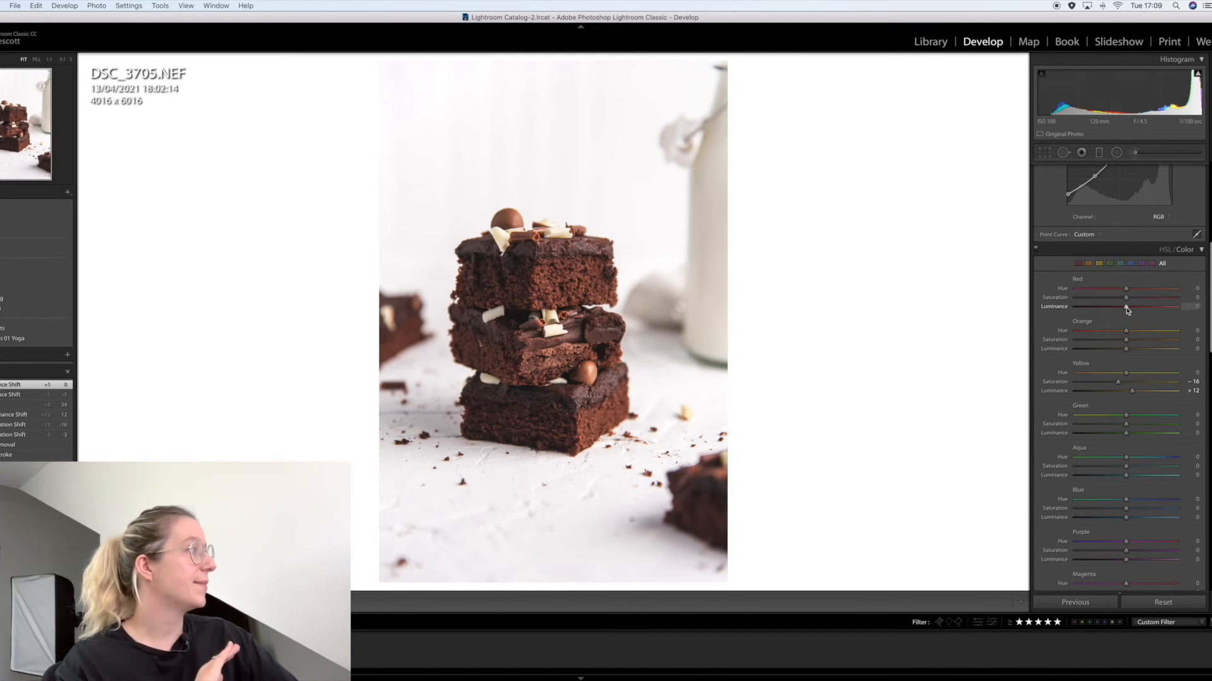
left_click_drag(1127, 309, 1127, 309)
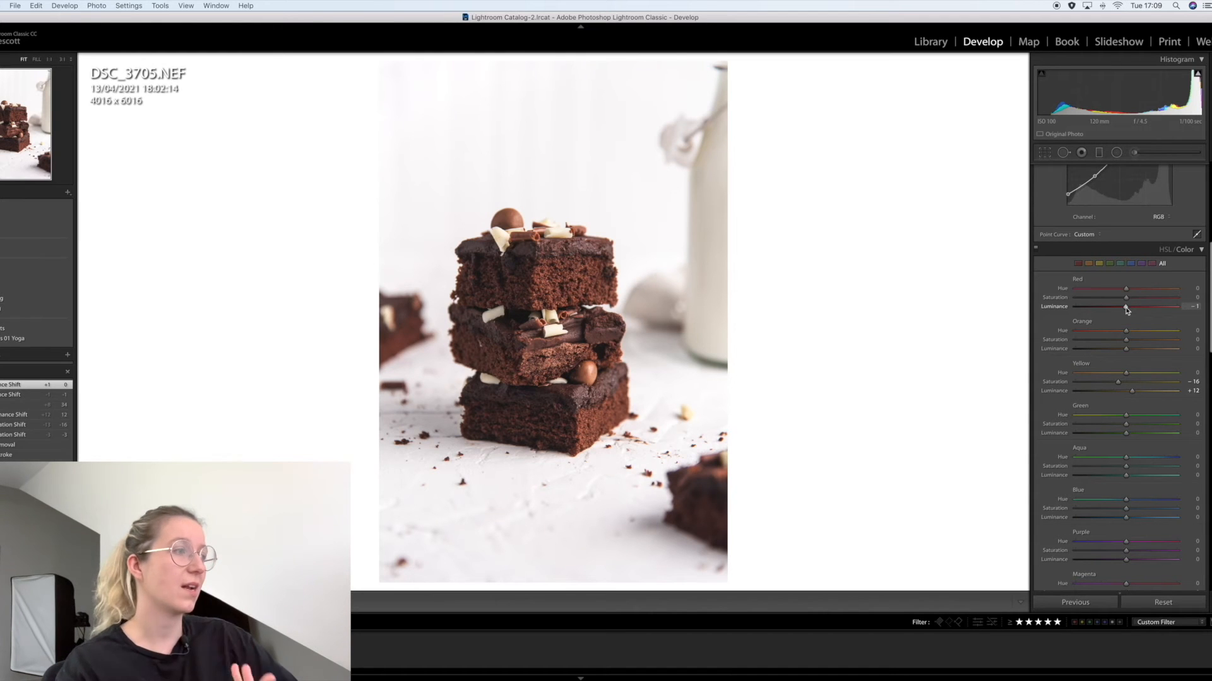
left_click_drag(1127, 310, 1091, 318)
left_click(1124, 298)
left_click_drag(1125, 288, 1132, 290)
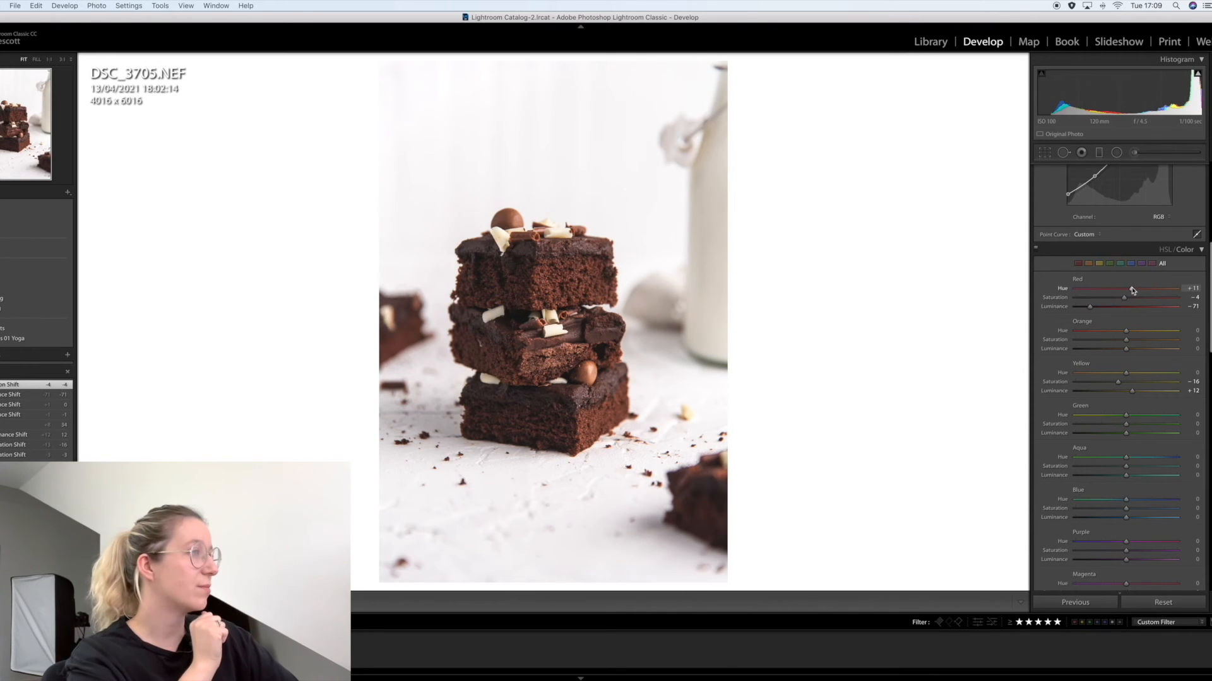
left_click_drag(1132, 290, 1134, 291)
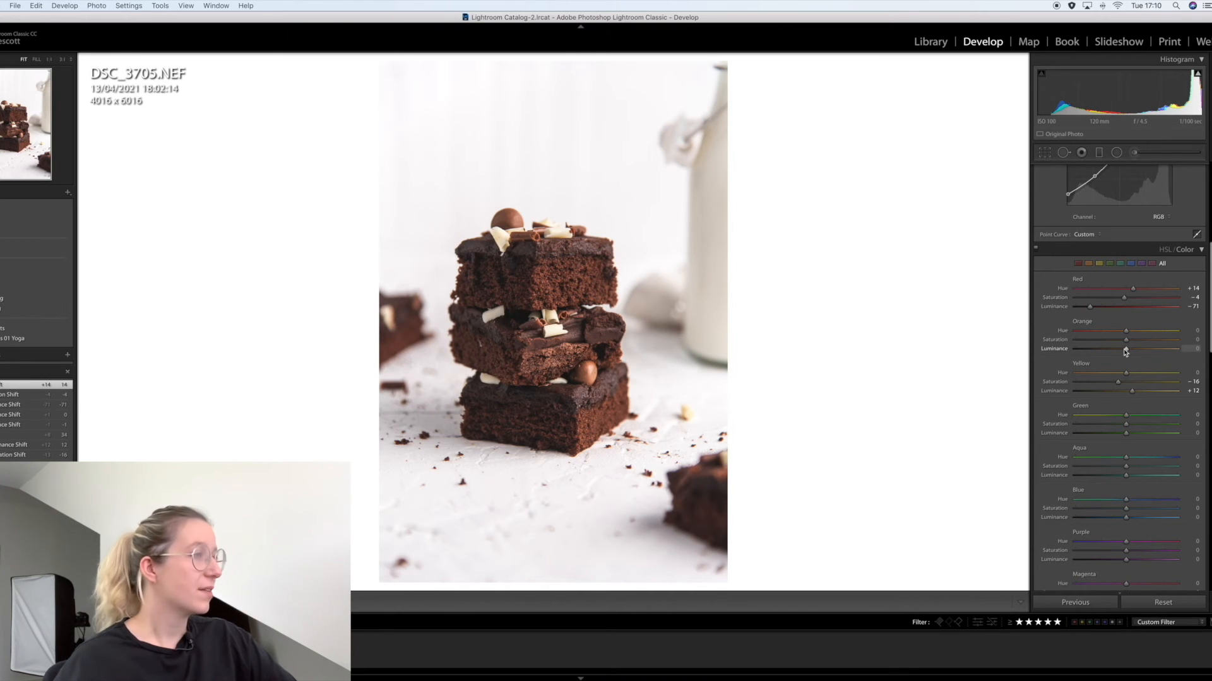
mouse_move(1125, 350)
left_mouse_down()
mouse_move(1104, 360)
mouse_move(1111, 351)
left_mouse_up()
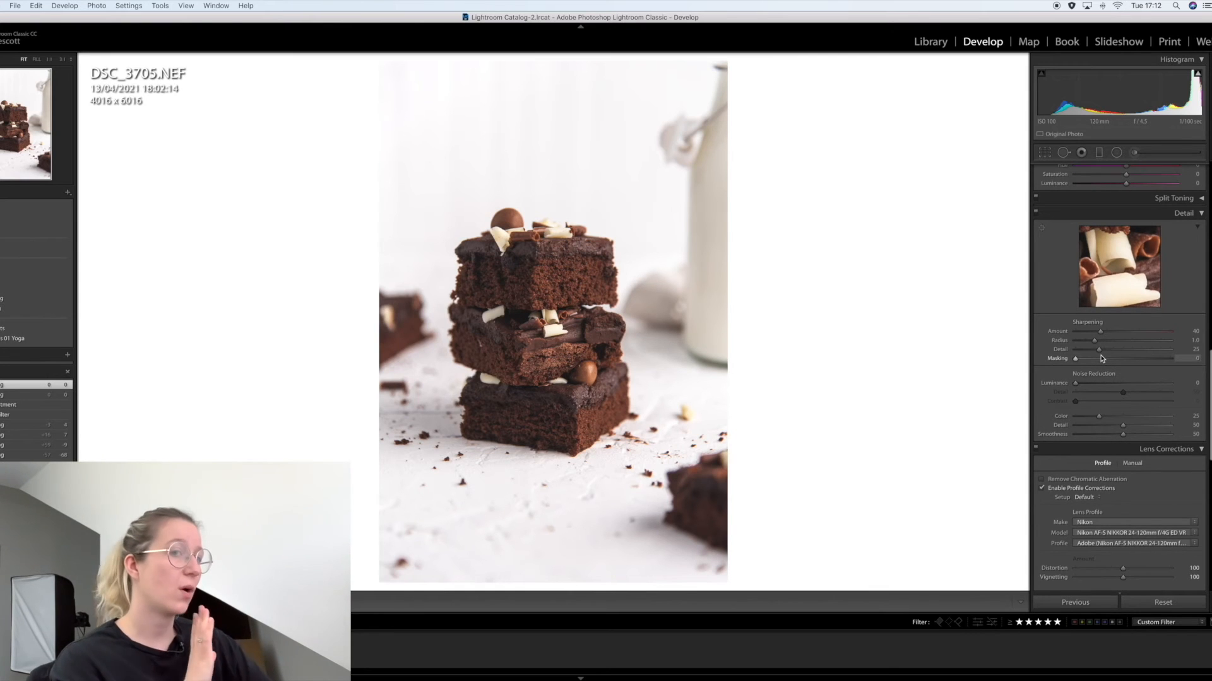
Set the sharpening Masking to 31 using the black-and-white mask preview to limit sharpening to the brownie edges and texture.
key("alt")
left_click_drag(1078, 360, 1099, 362, "alt")
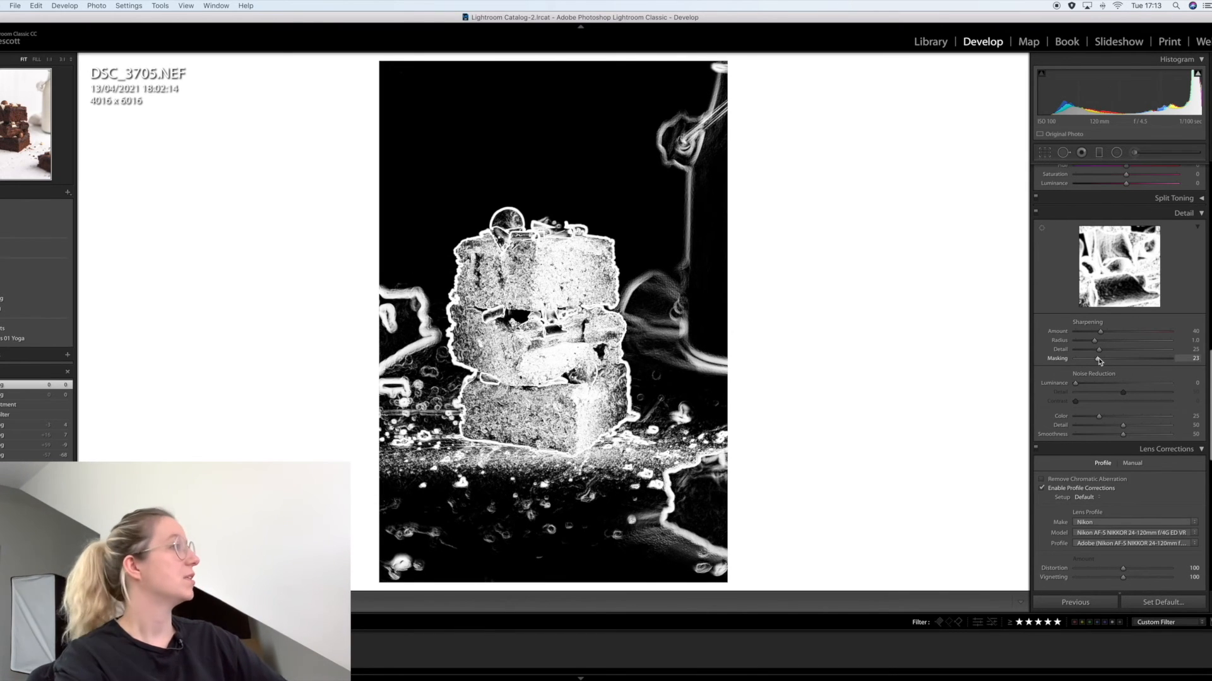
left_click_drag(1099, 361, 1107, 360, "alt")
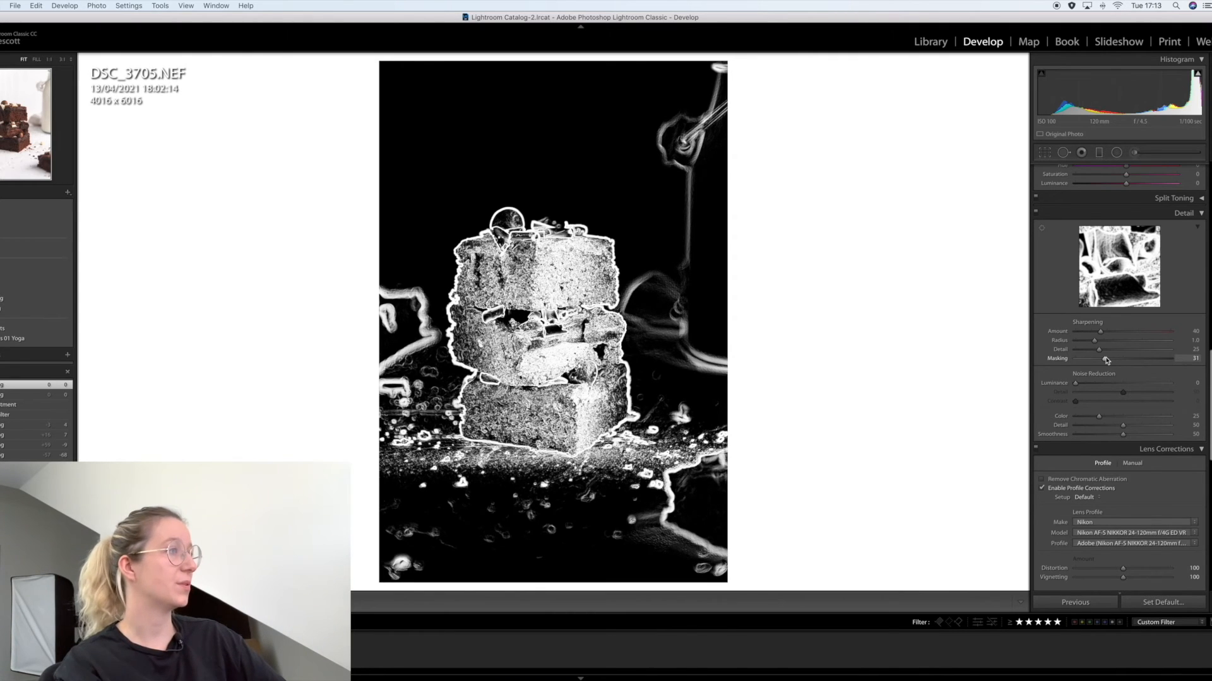
Refine the sharpening Masking to 35 using the black-and-white mask preview, and raise the sharpening Amount.
left_click_drag(1105, 360, 1106, 359)
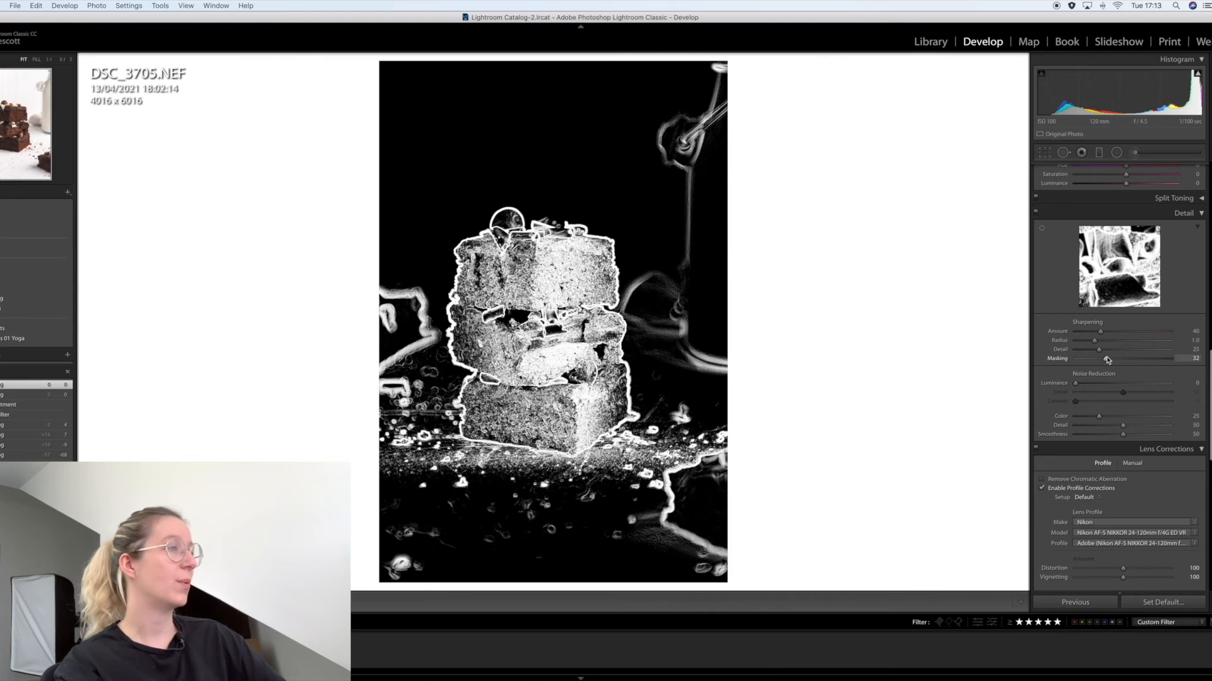
left_click_drag(1106, 359, 1108, 359)
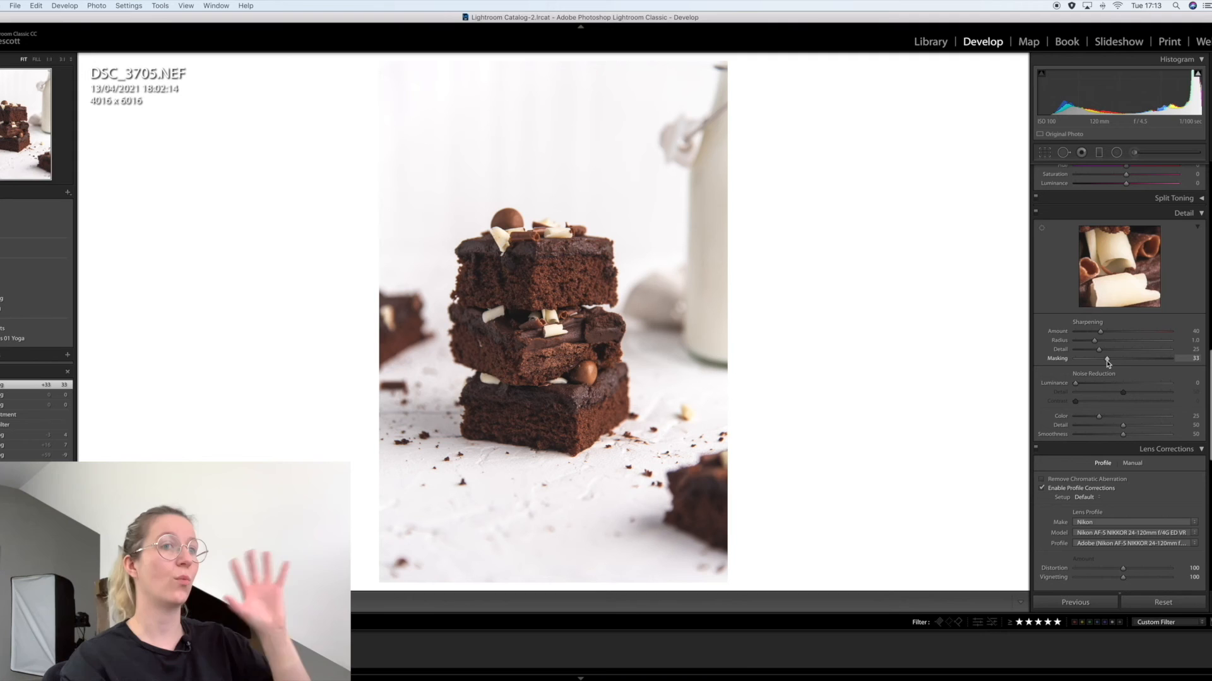
key("alt")
left_click_drag(1108, 360, 1106, 362)
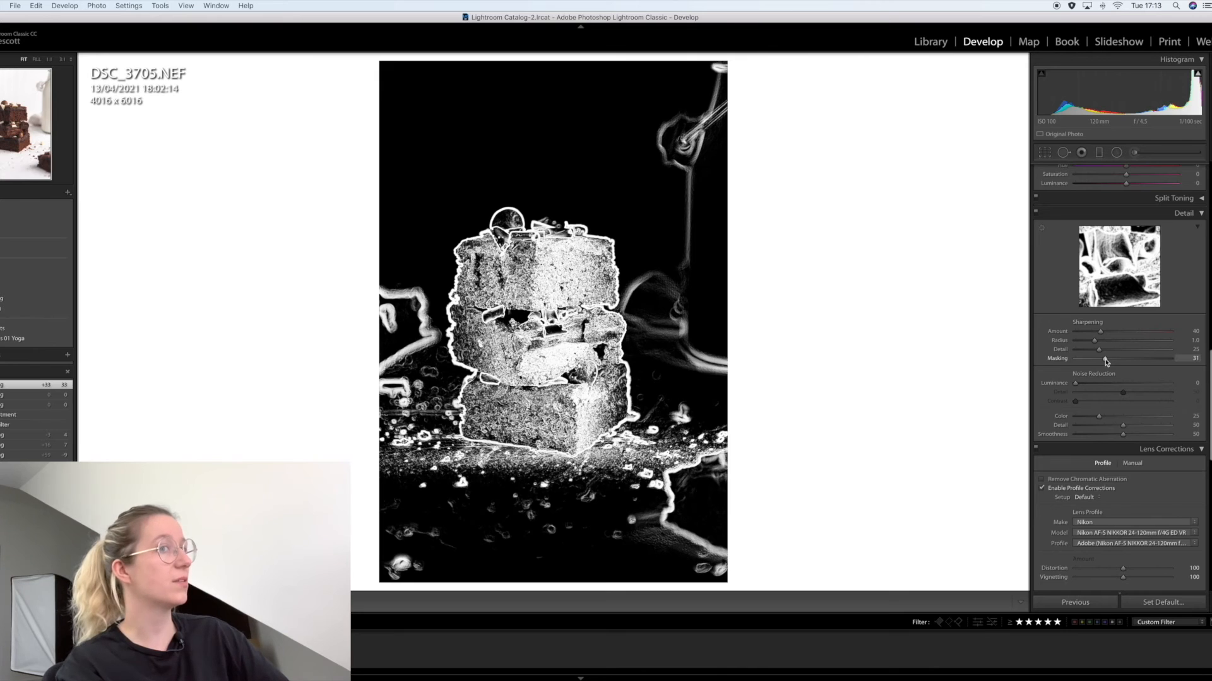
left_click_drag(1106, 362, 1109, 360)
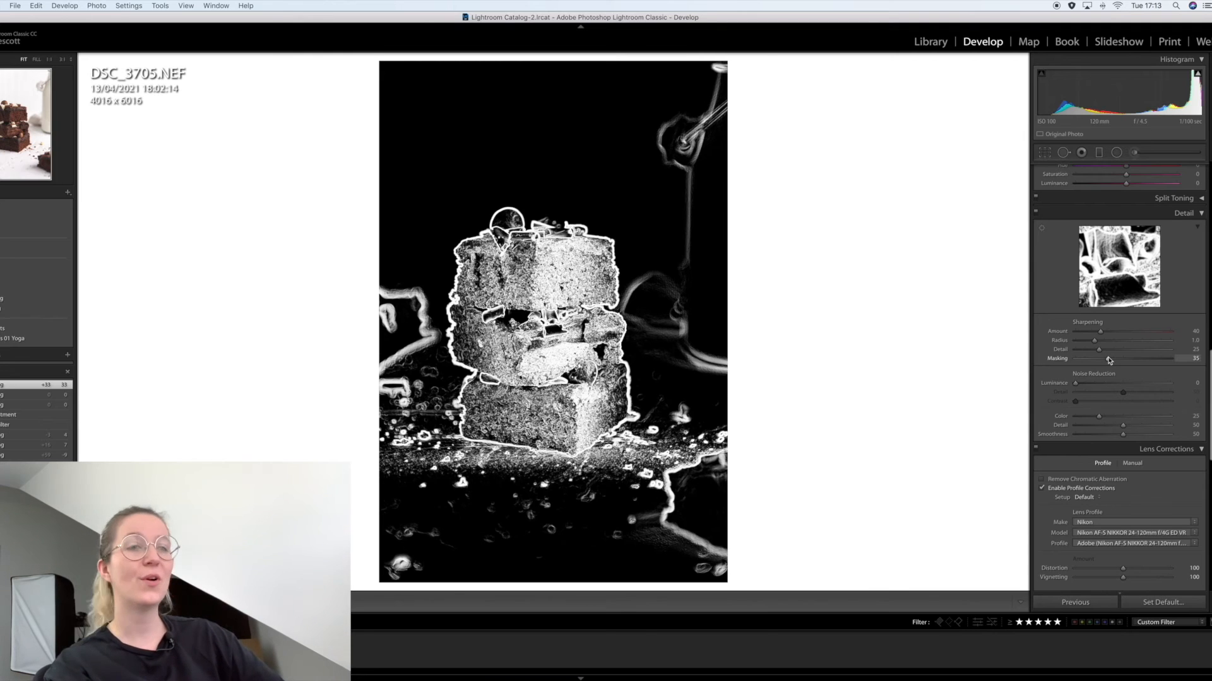
mouse_move(1099, 332)
left_mouse_down()
mouse_move(1082, 334)
mouse_move(1118, 335)
left_mouse_up()
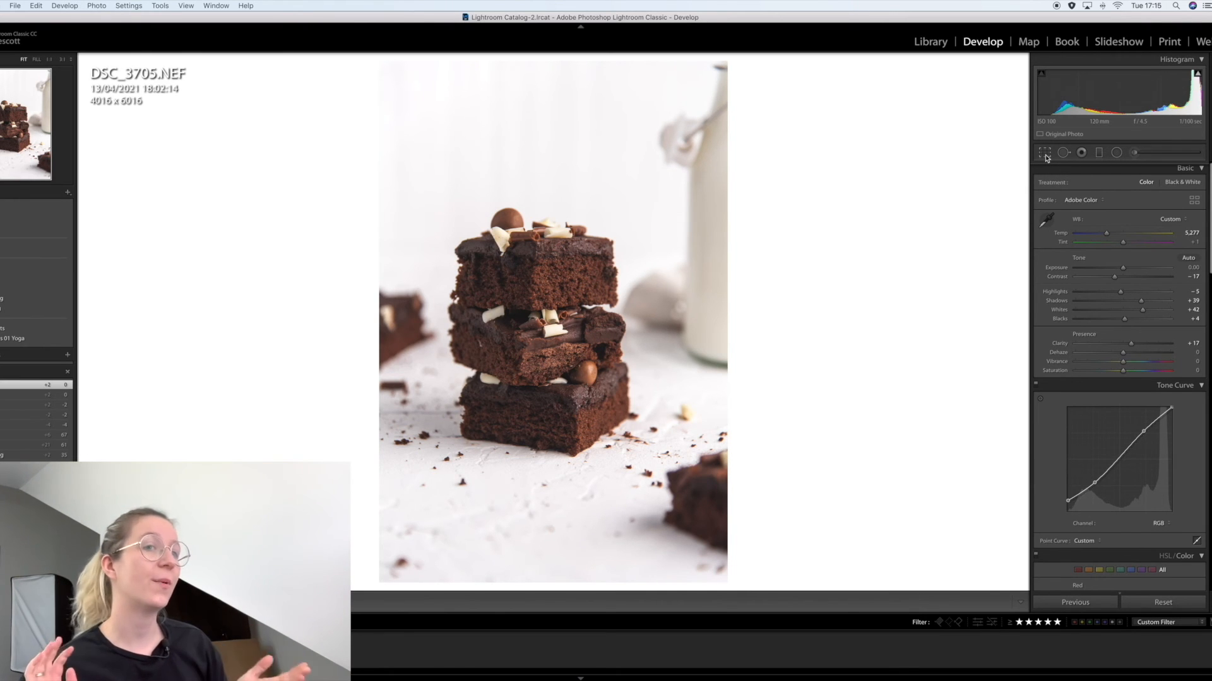
Crop the brownie photo to the 4 x 5 / 8 x 10 aspect ratio.
left_click(1045, 153)
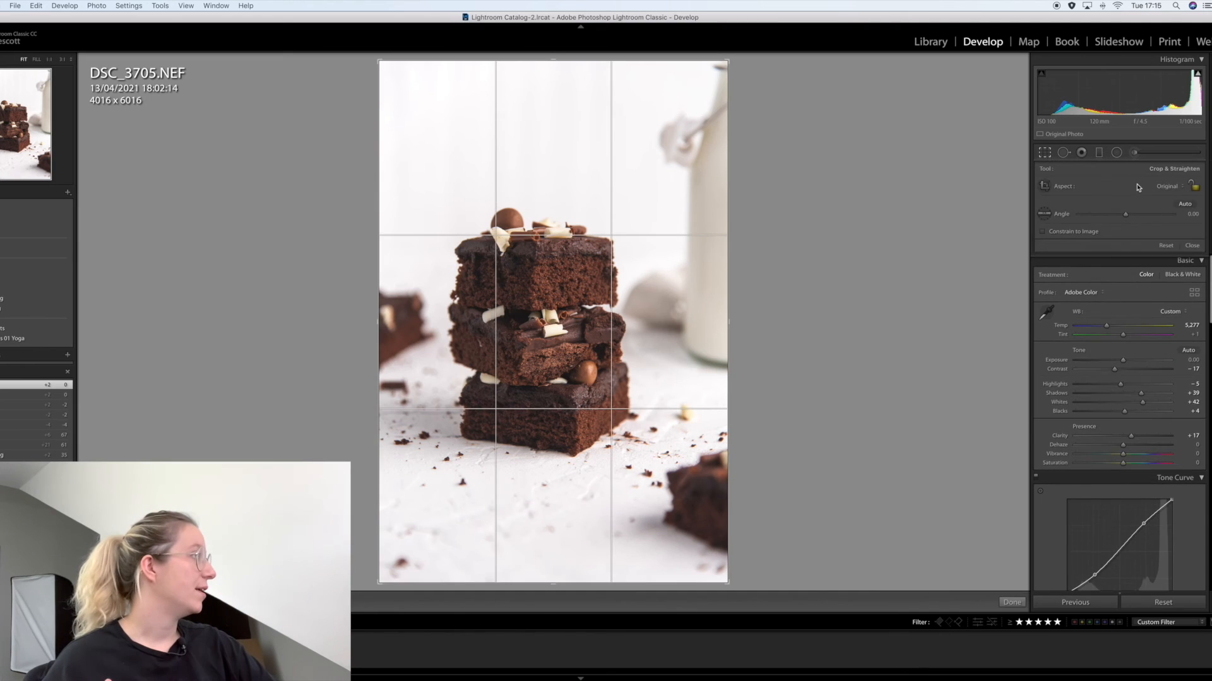
left_click(1168, 187)
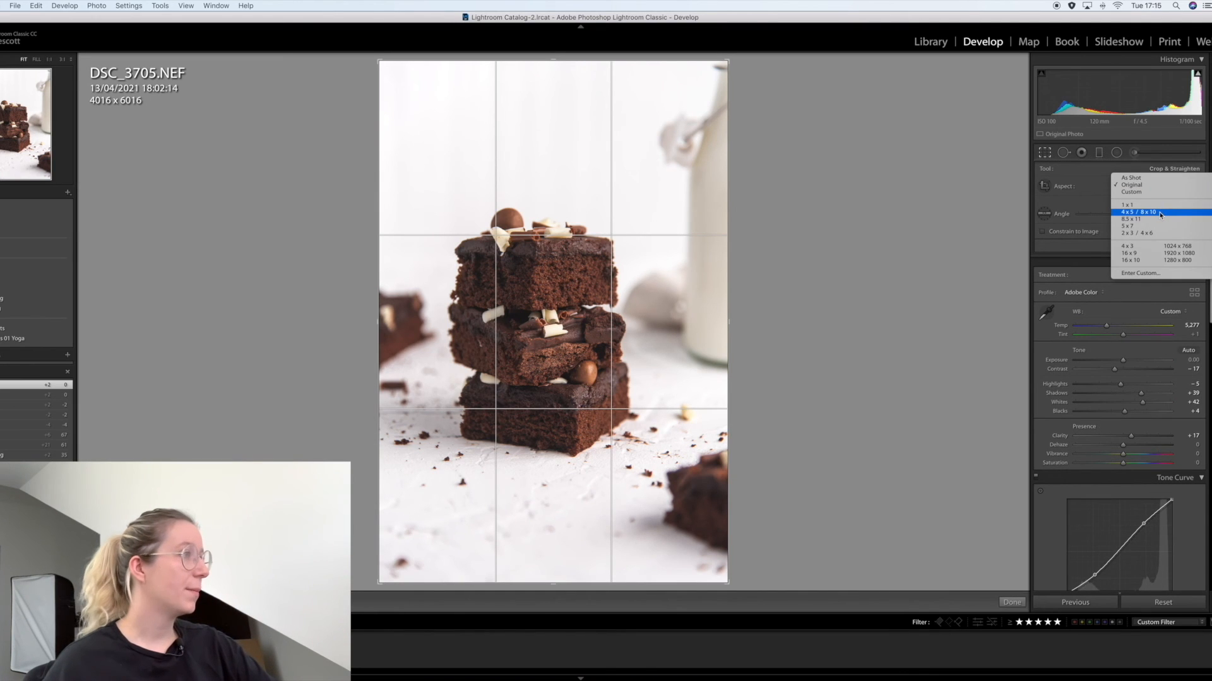
left_click(1160, 214)
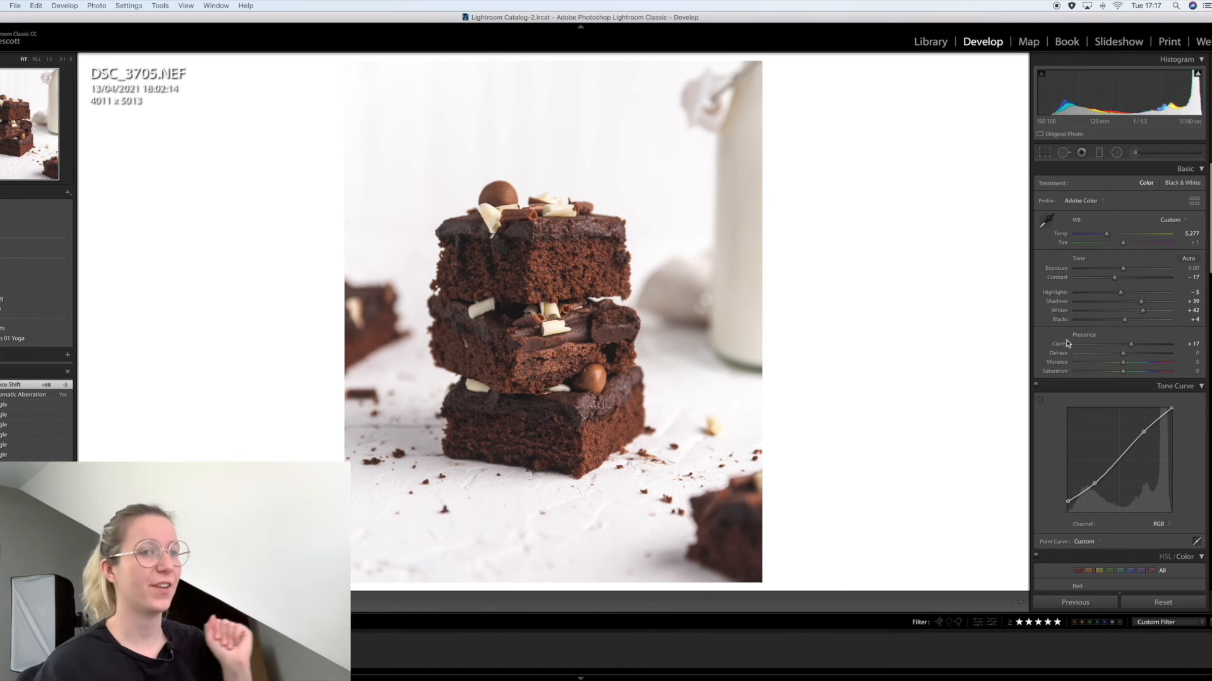
Show the clipping indicators on the photo to check for blown highlights and crushed shadows.
key("j")
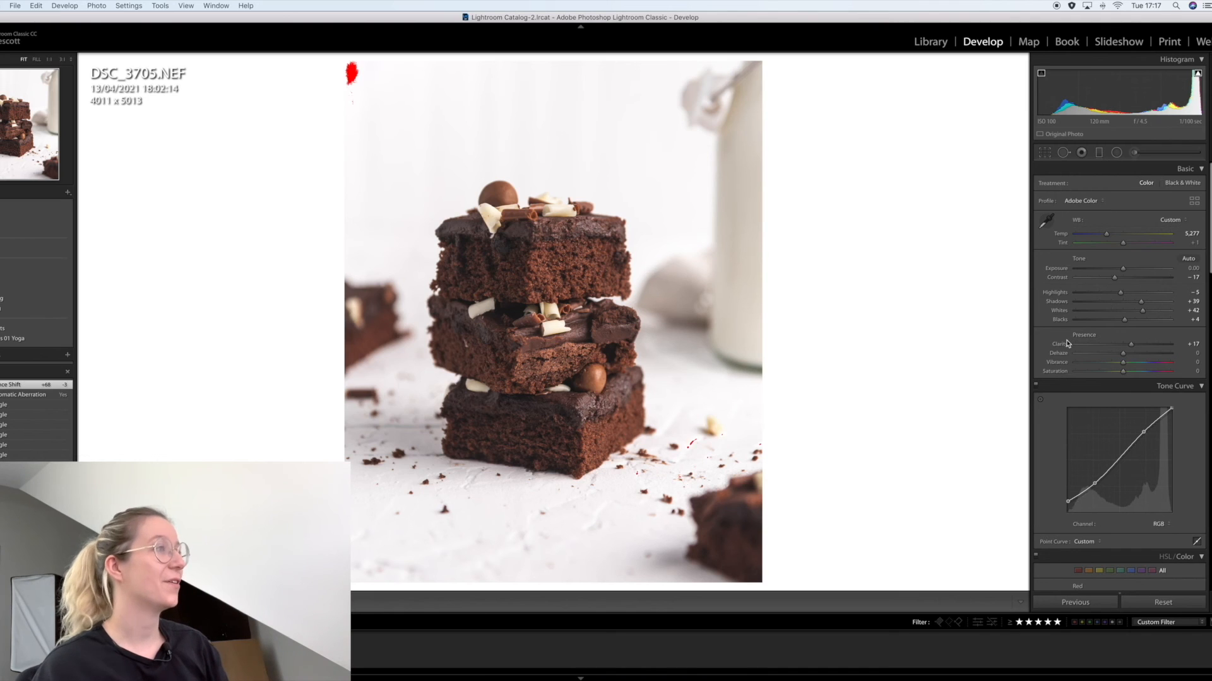